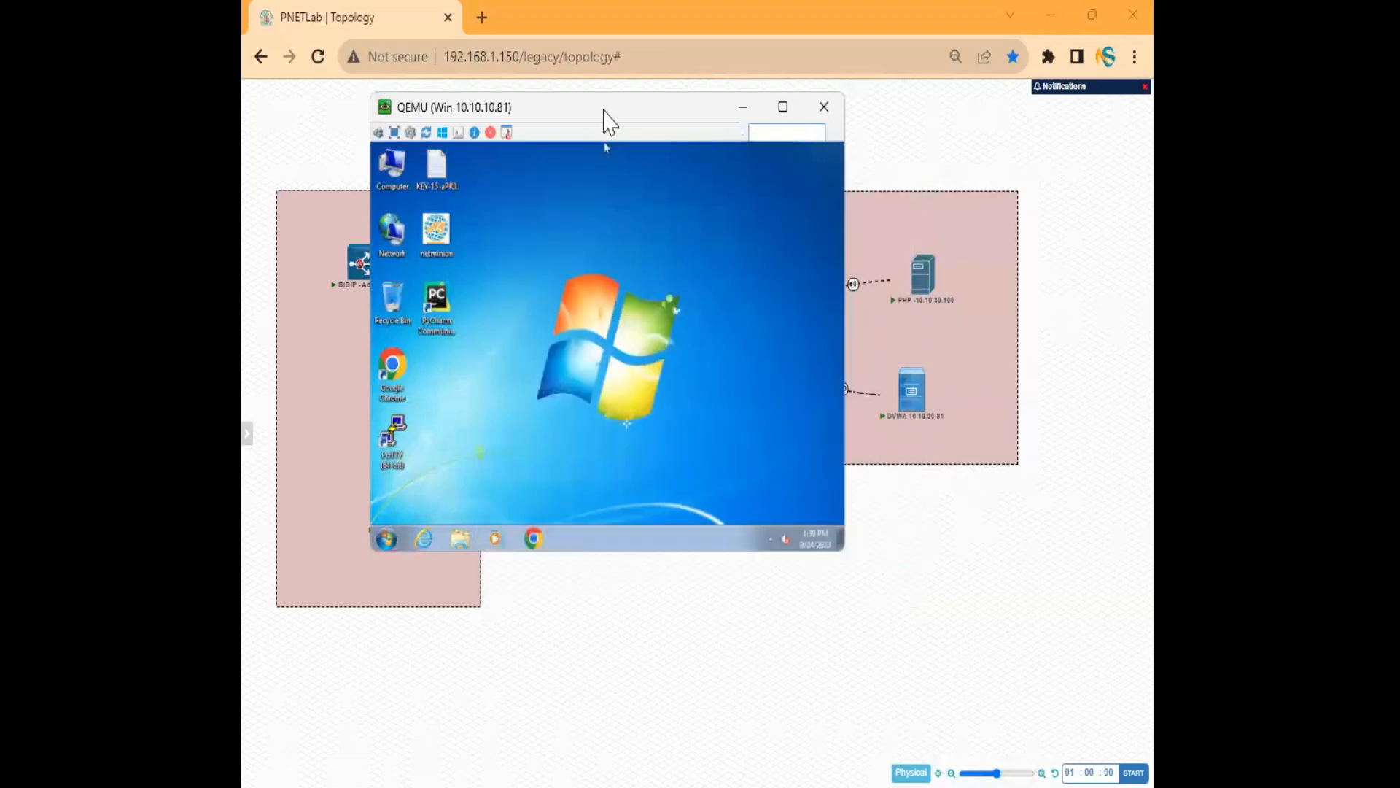
Move the Windows 7 console window to the top-left and stretch it to fill the screen.
{"action": "left_click_drag", "start_coordinate": [609, 122], "coordinate": [482, 31]}
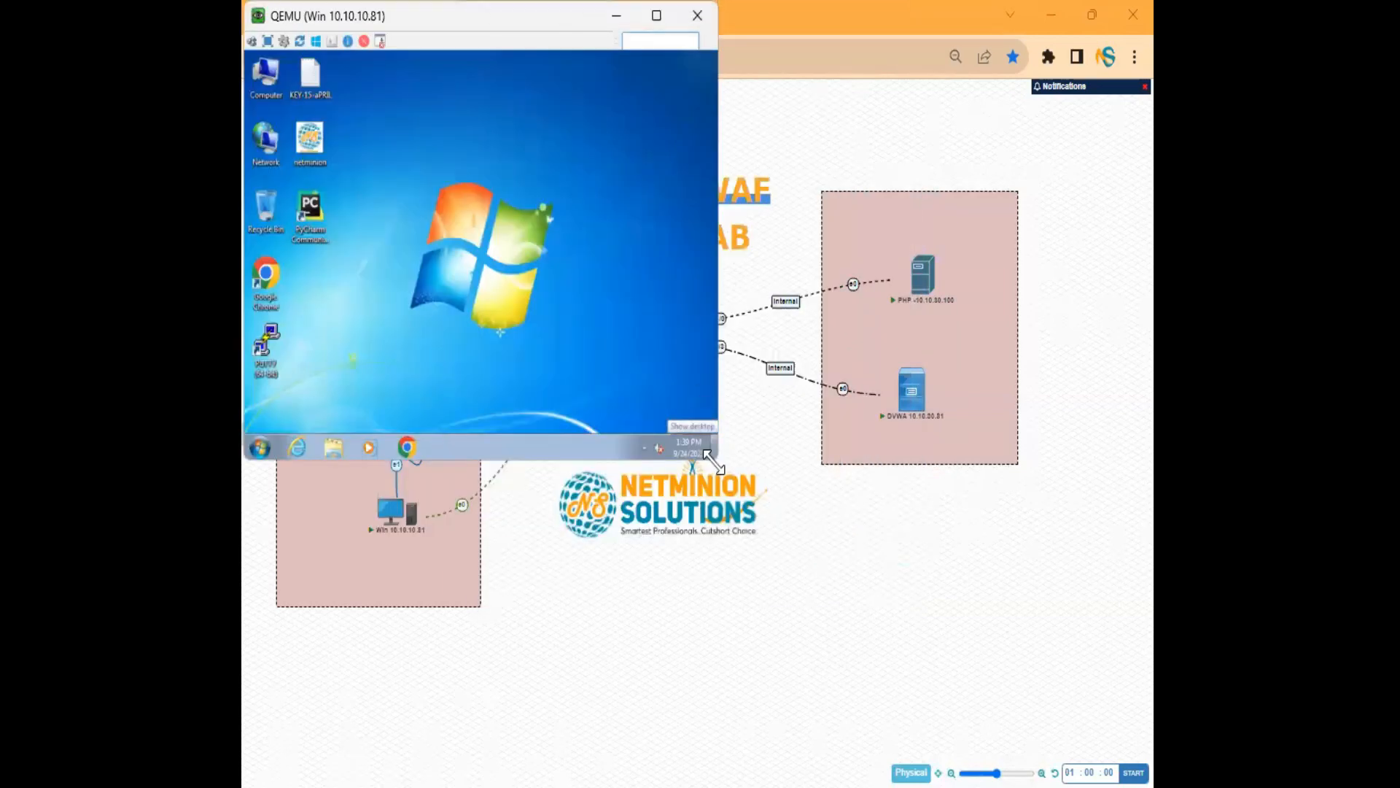
{"action": "left_click_drag", "start_coordinate": [711, 459], "coordinate": [1152, 784]}
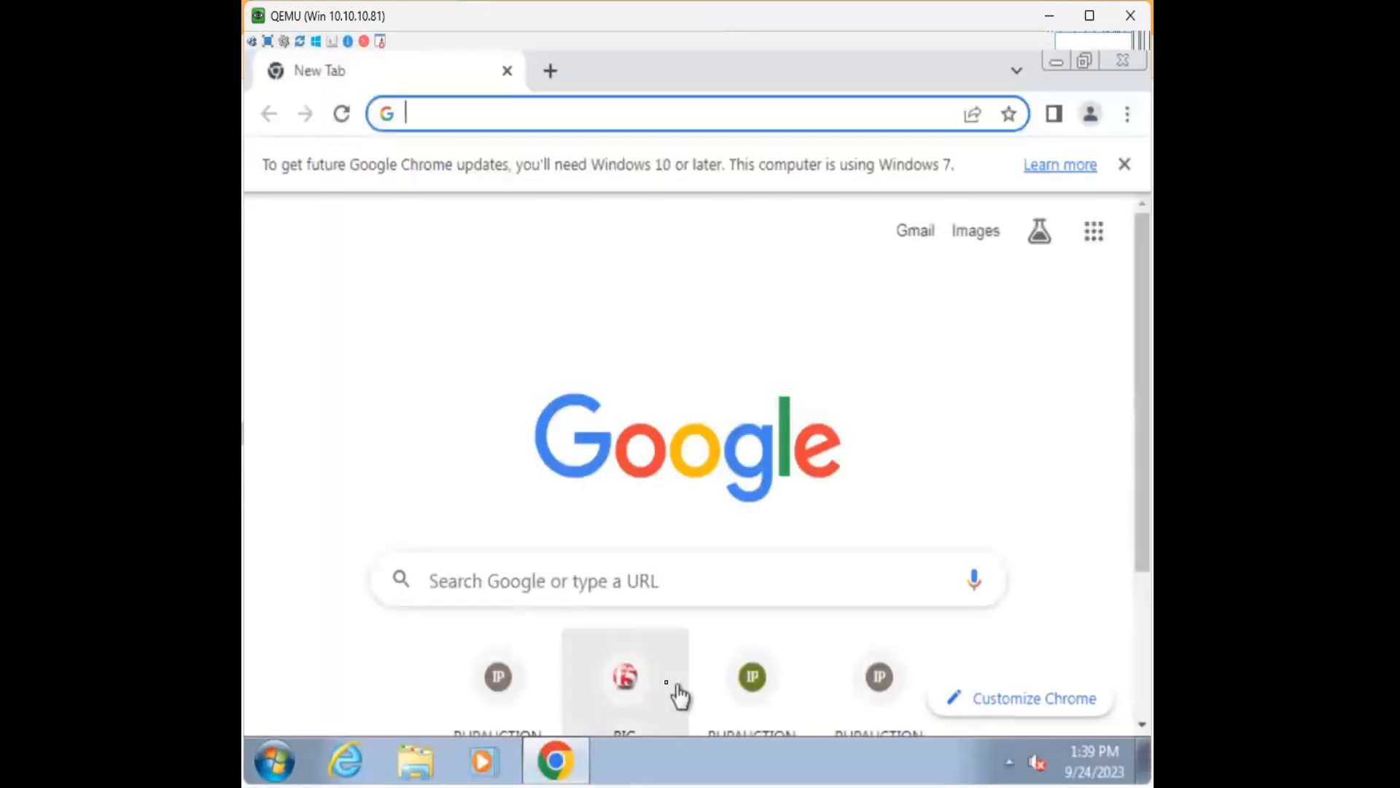
Log in to the BIG-IP management page as admin and dismiss the Chrome update notice.
{"action": "left_click", "coordinate": [627, 680]}
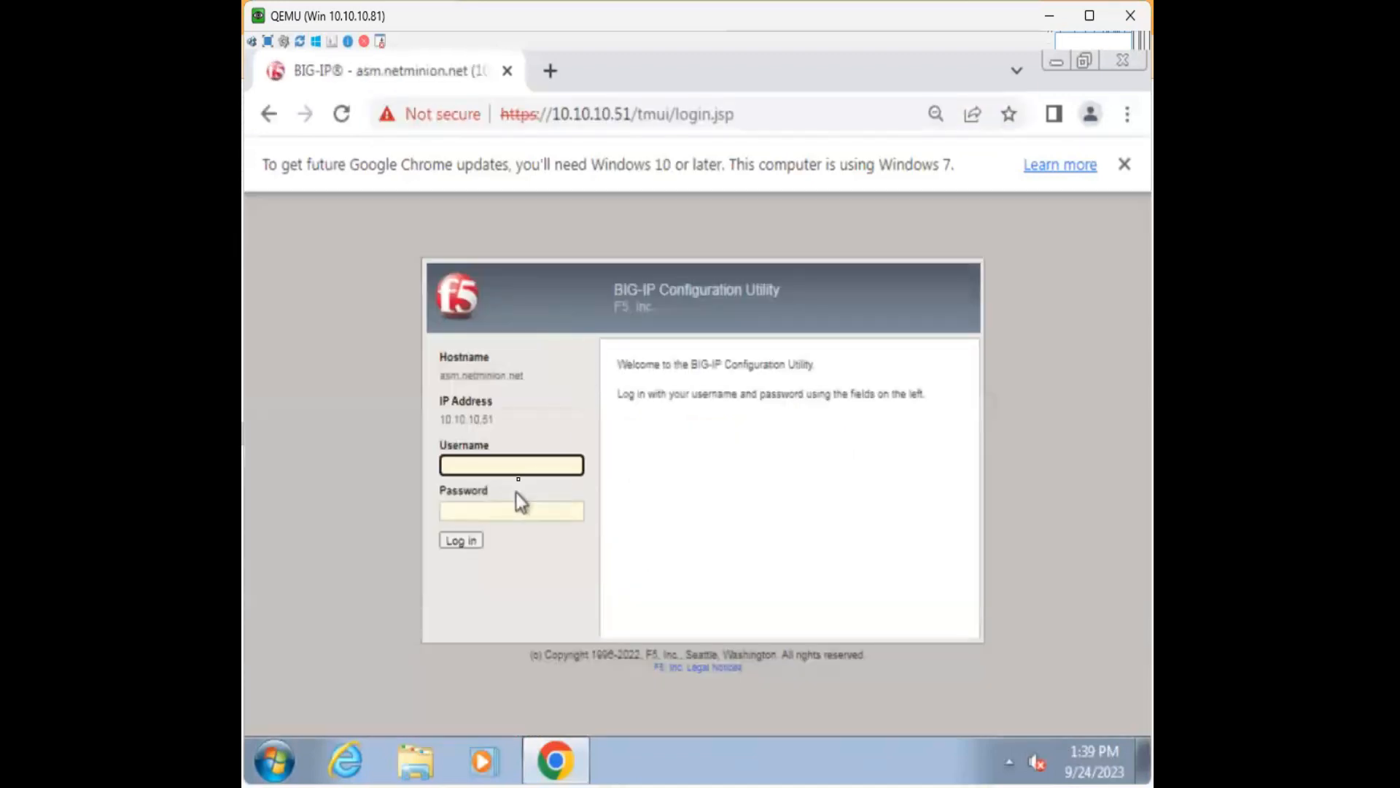
{"action": "type", "text": "admin"}
{"action": "key", "text": "Tab"}
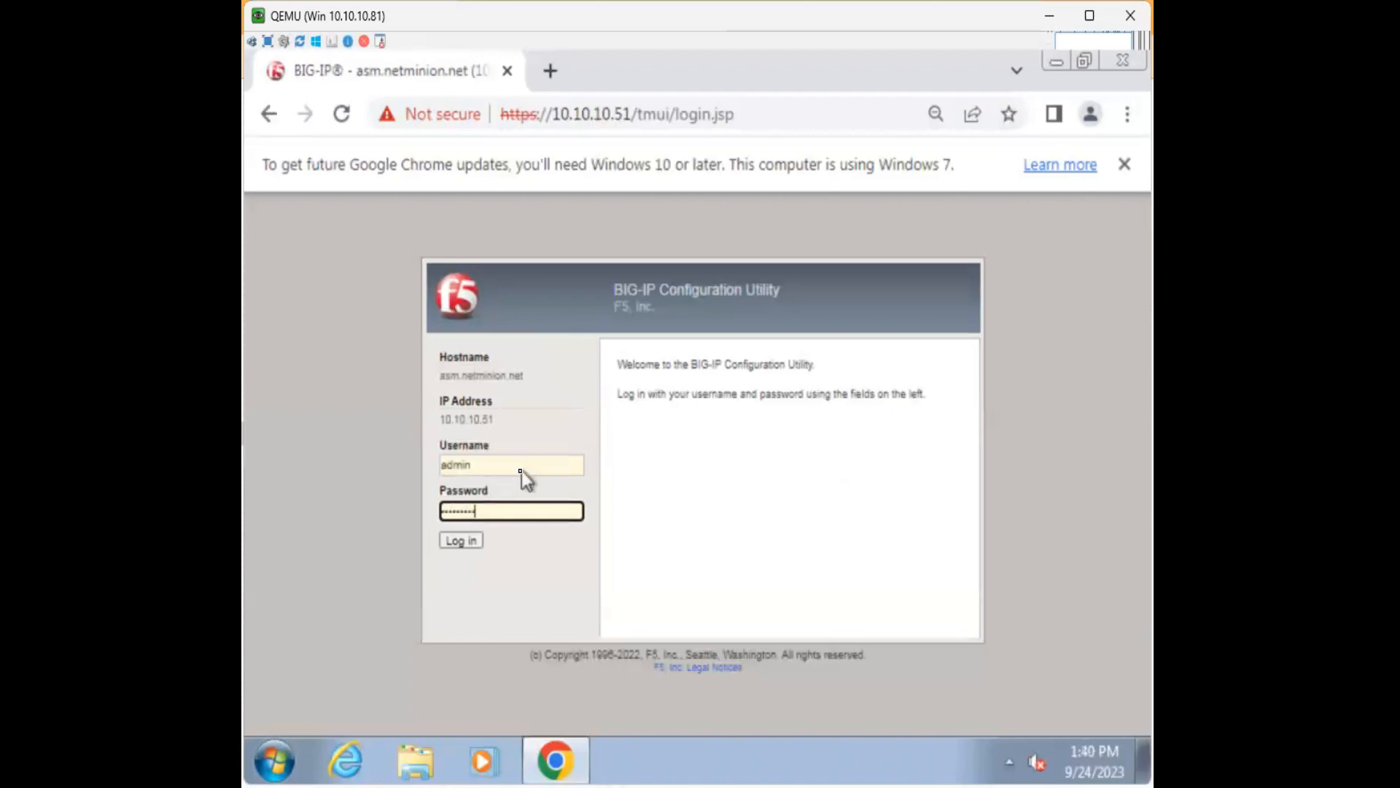
{"action": "key", "text": "Return"}
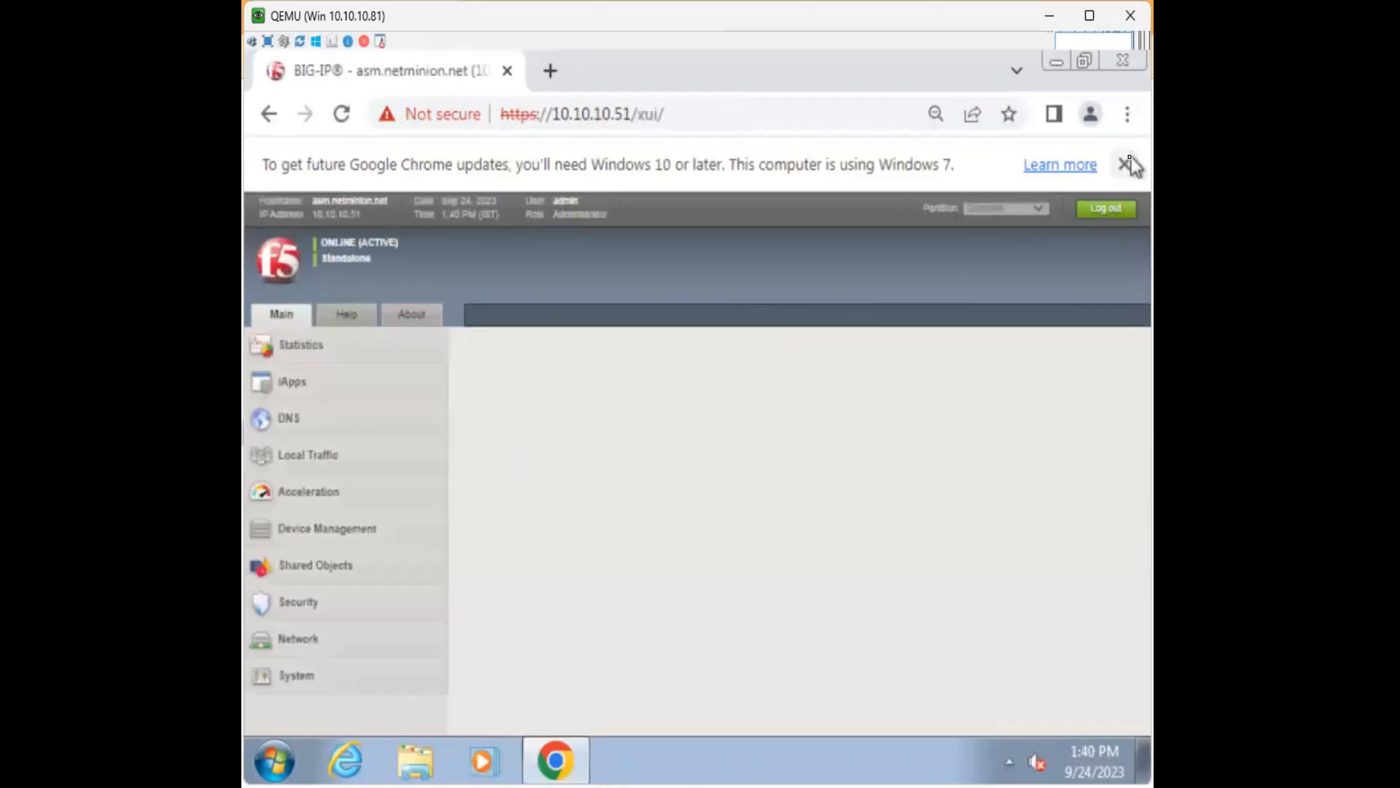
{"action": "left_click", "coordinate": [1128, 165]}
Open the Local Traffic virtual server list showing VS-DVWA and VS-PHP.
{"action": "scroll", "coordinate": [373, 536], "scroll_direction": "down", "scroll_amount": 3}
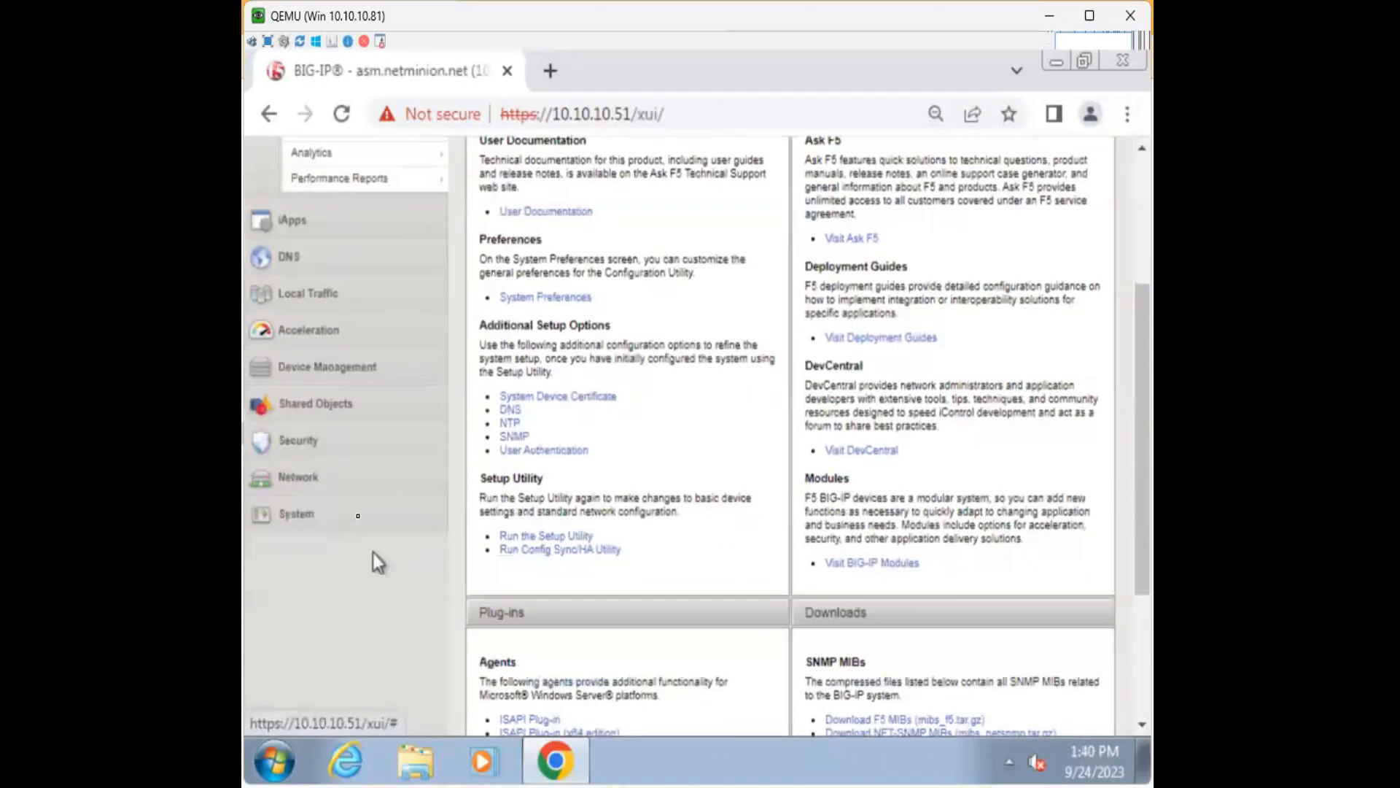
{"action": "left_click", "coordinate": [299, 439]}
{"action": "mouse_move", "coordinate": [385, 631]}
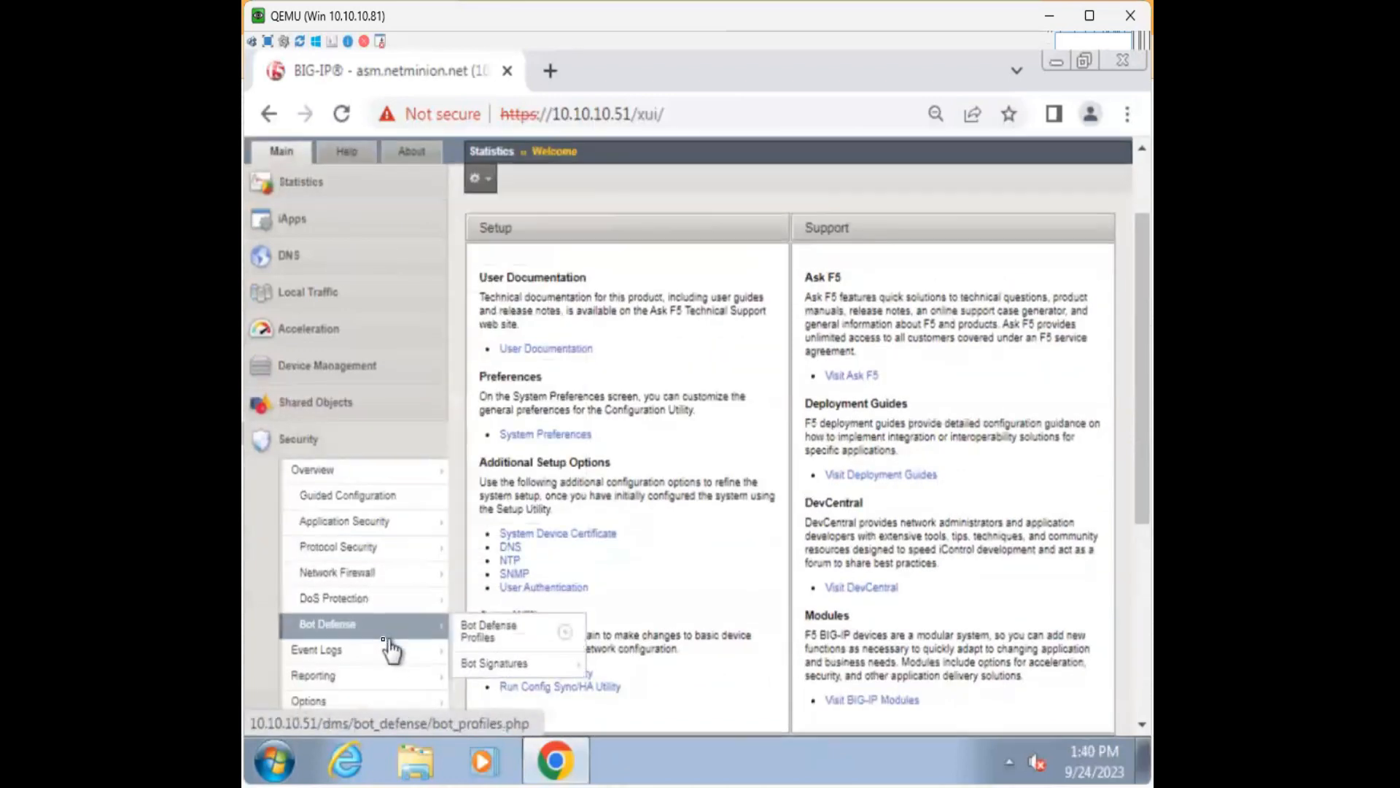
{"action": "scroll", "coordinate": [388, 647], "scroll_direction": "down", "scroll_amount": 3}
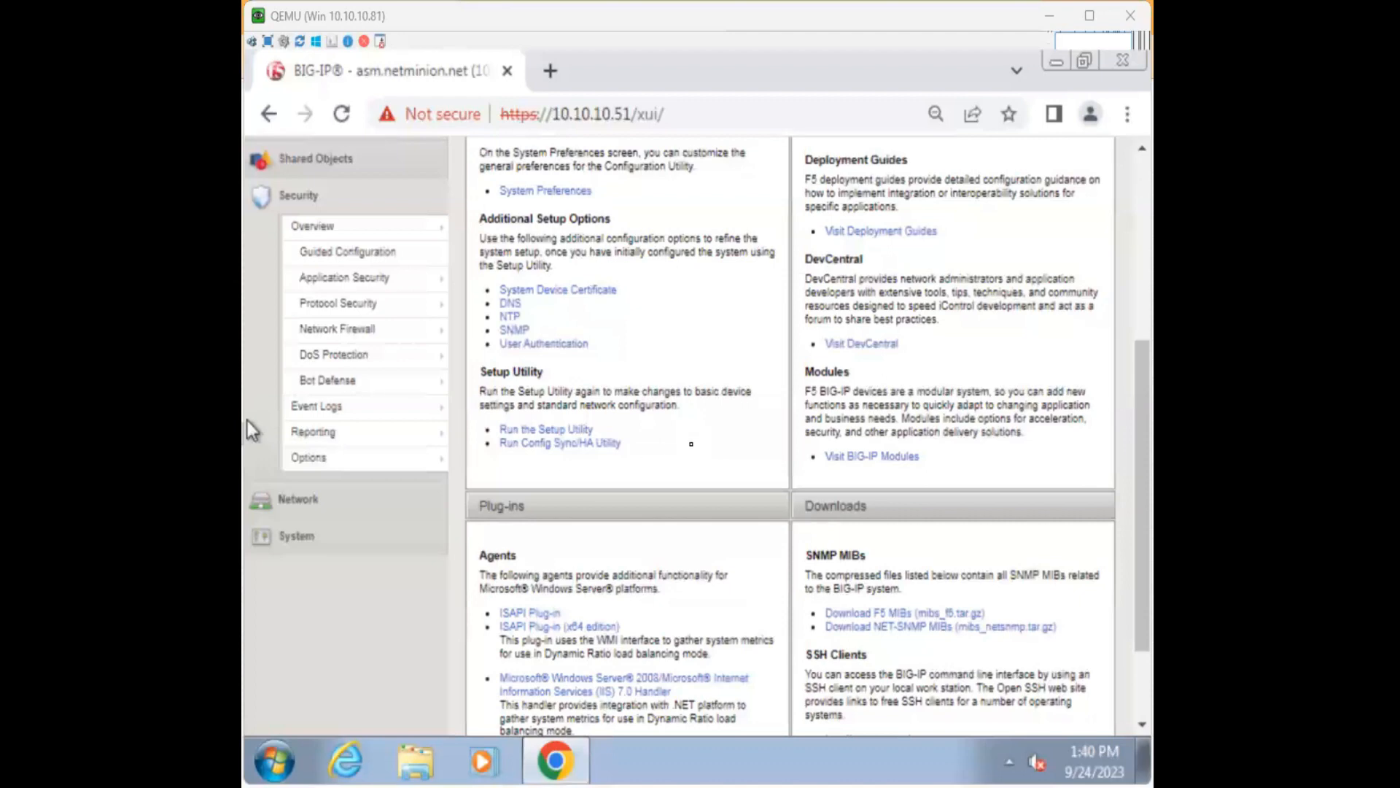
{"action": "scroll", "coordinate": [247, 420], "scroll_direction": "up", "scroll_amount": 5}
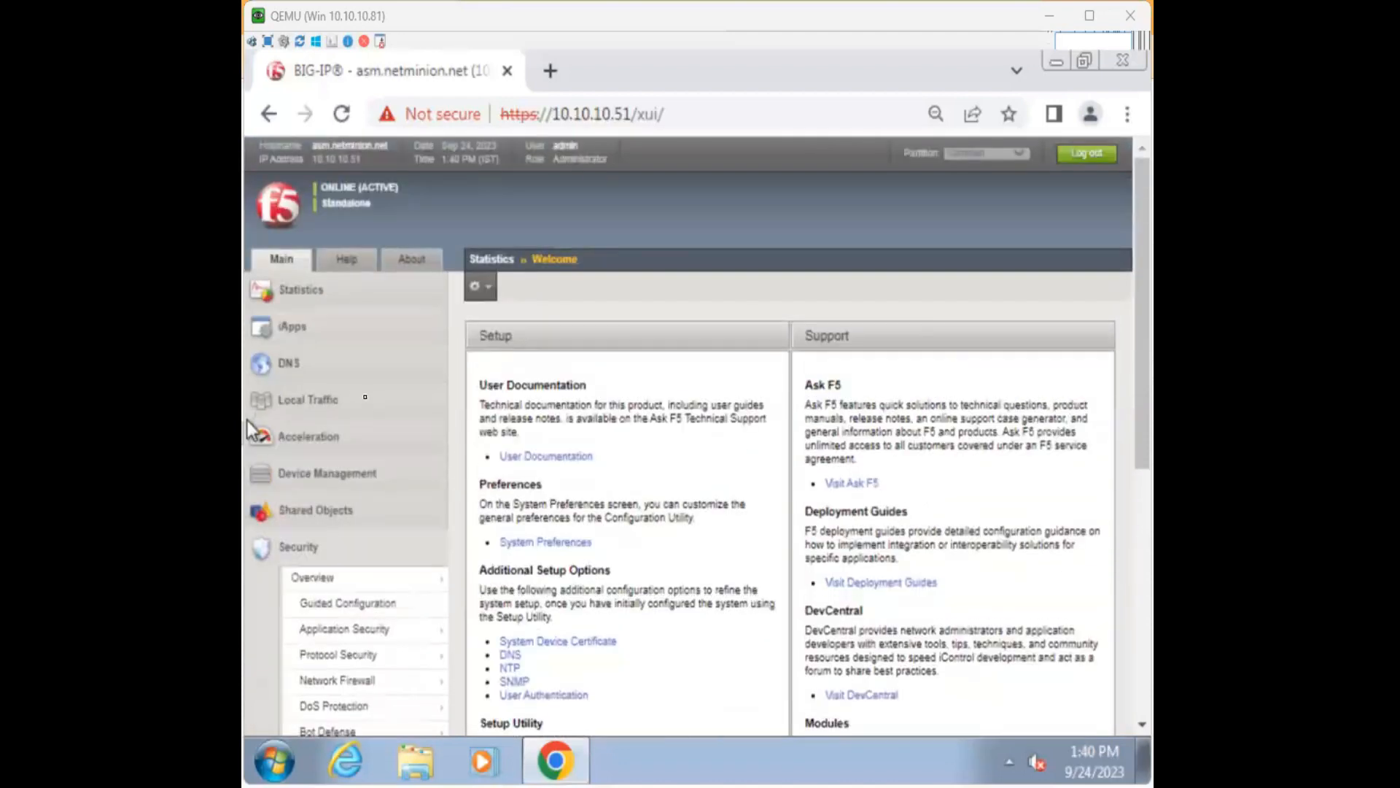
{"action": "left_click", "coordinate": [365, 402]}
{"action": "left_click", "coordinate": [510, 457]}
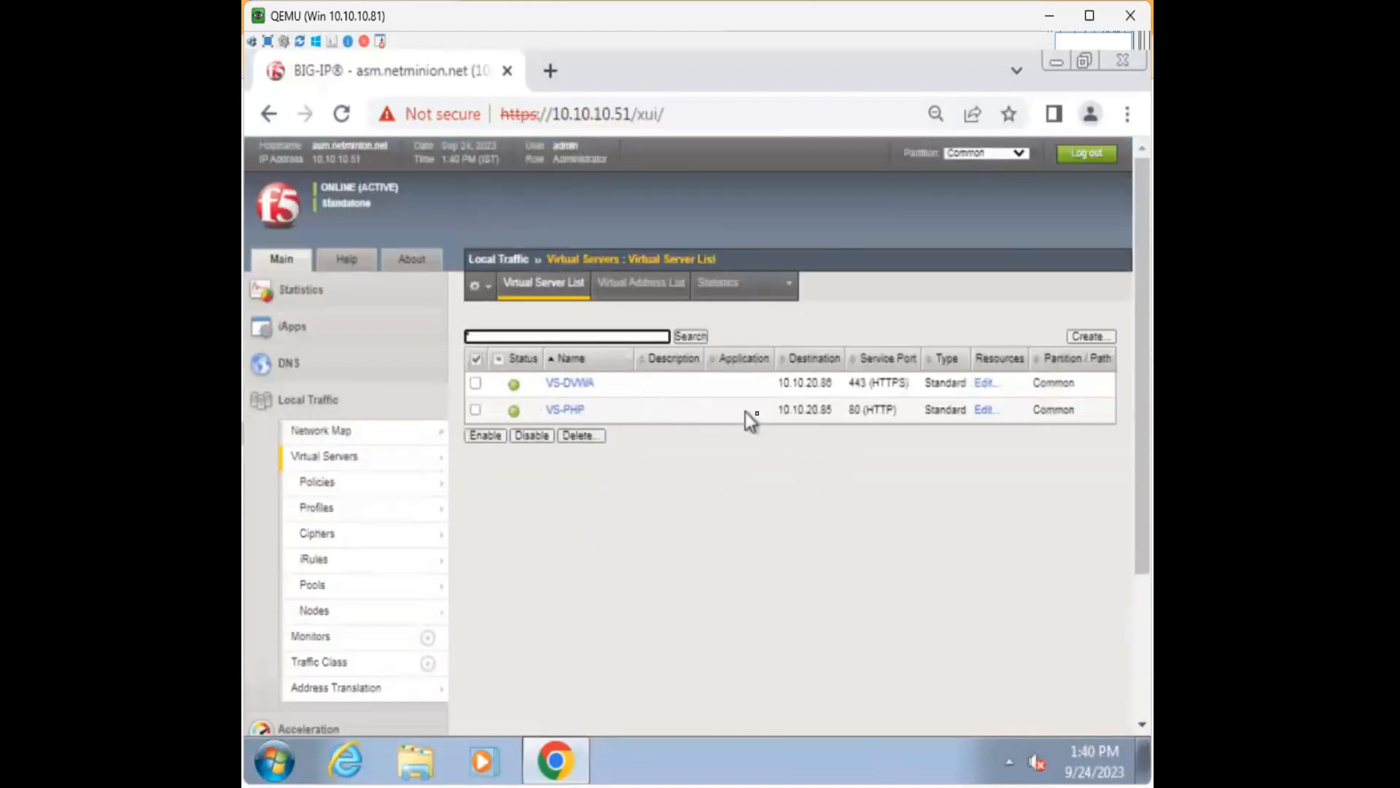
Copy VS-PHP's address 10.10.20.85 and load the PHPAUCTION login page in a new tab.
{"action": "left_click_drag", "start_coordinate": [775, 410], "coordinate": [835, 387]}
{"action": "left_click", "coordinate": [817, 430]}
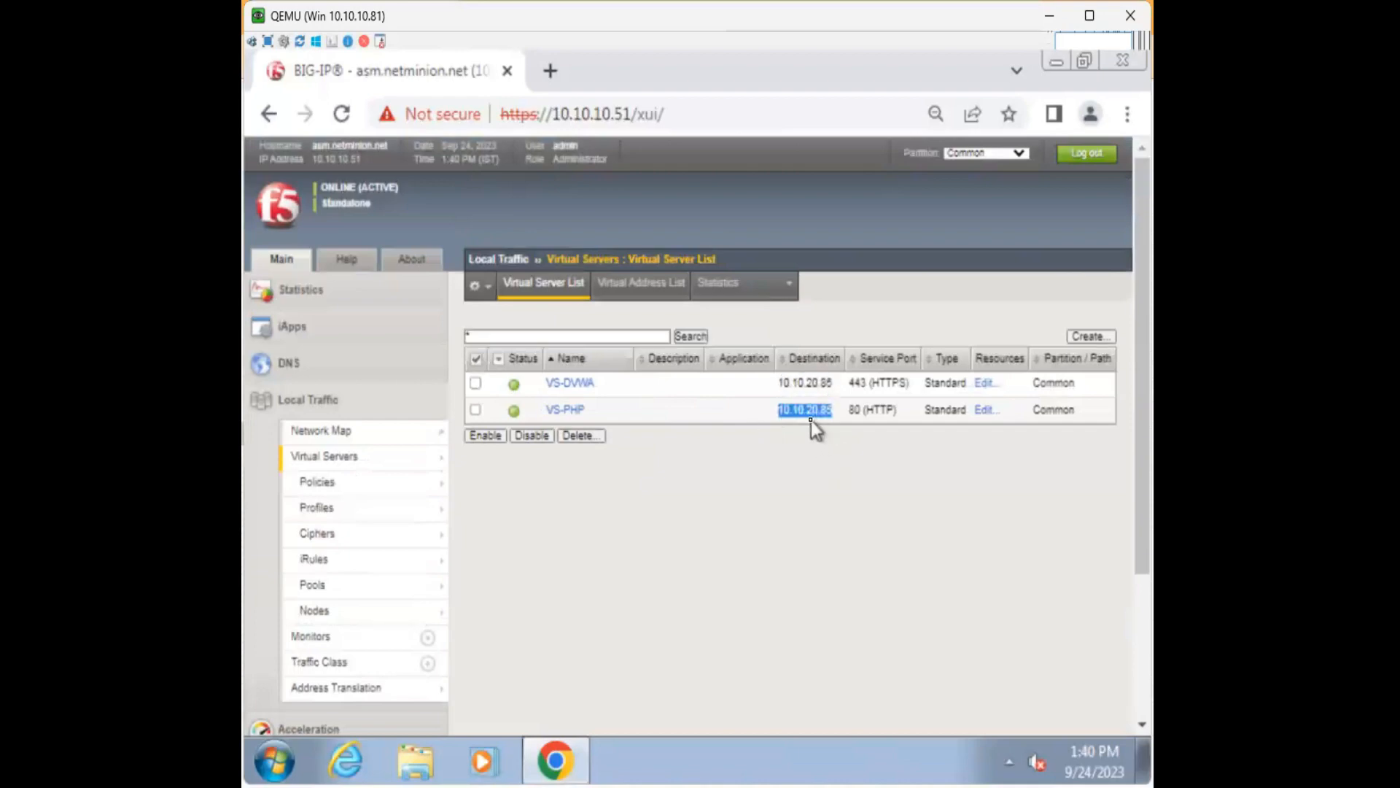
{"action": "left_click", "coordinate": [550, 70]}
{"action": "type", "text": "10.10.20.85"}
{"action": "key", "text": "Return"}
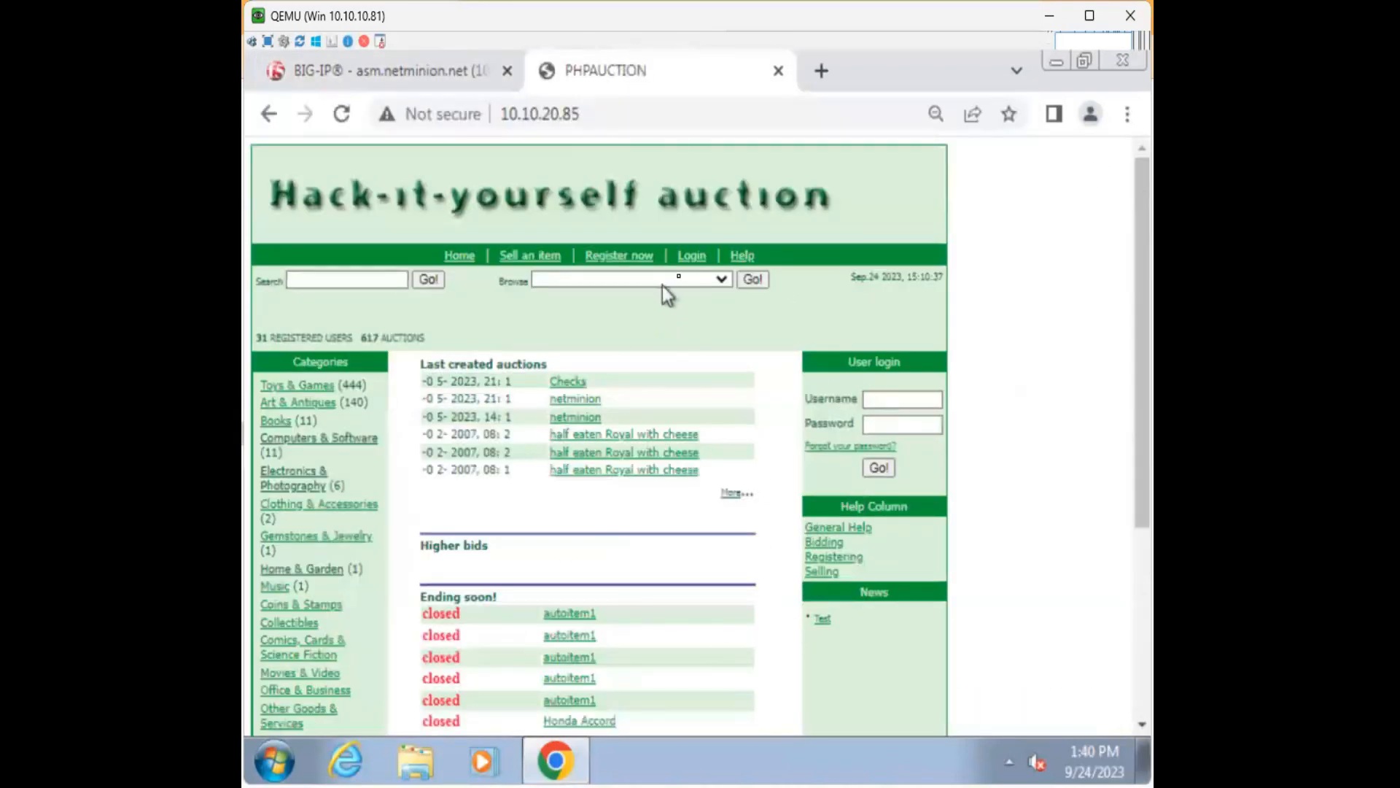
{"action": "left_click", "coordinate": [691, 257]}
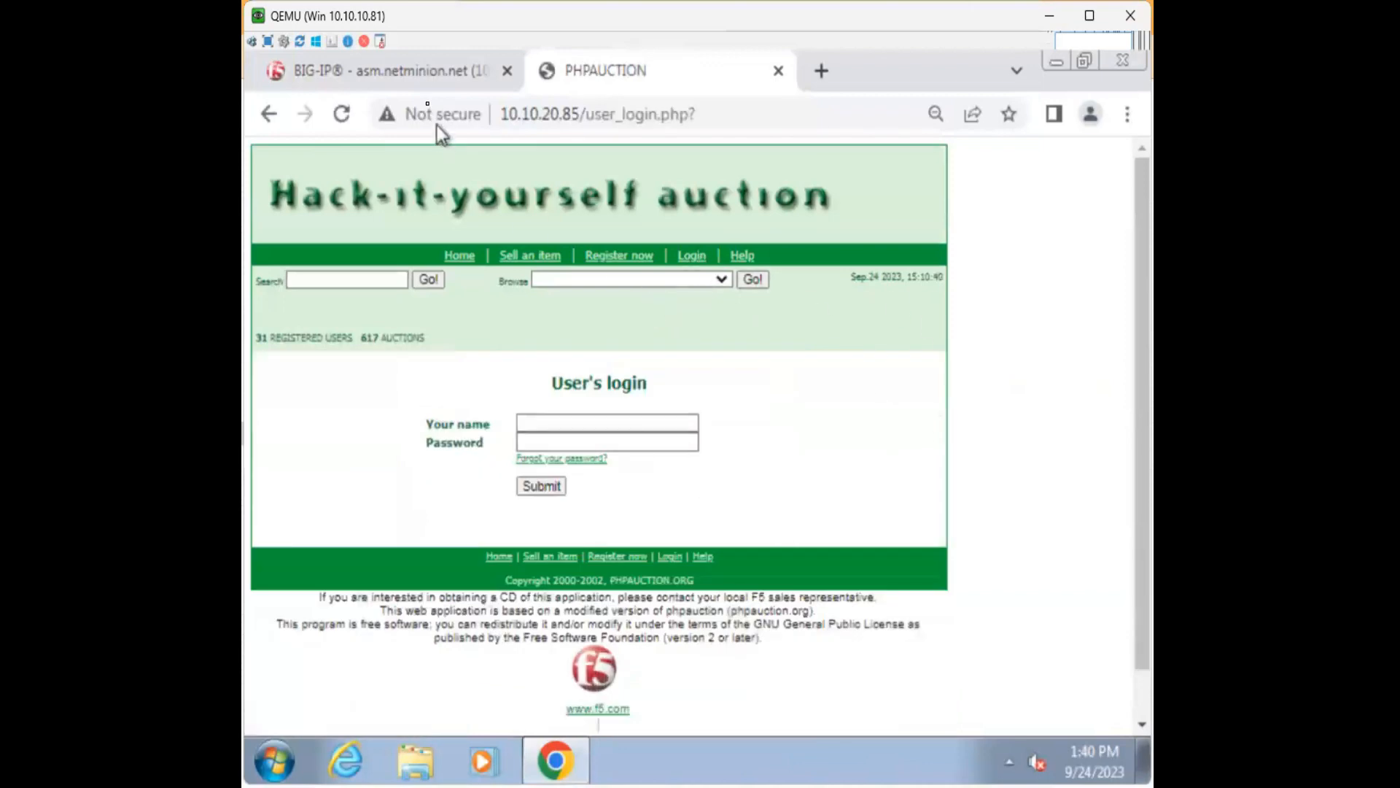
Back in BIG-IP, glance at the Local Traffic network map, then expand the Security menu.
{"action": "left_click", "coordinate": [438, 70]}
{"action": "scroll", "coordinate": [381, 547], "scroll_direction": "down", "scroll_amount": 3}
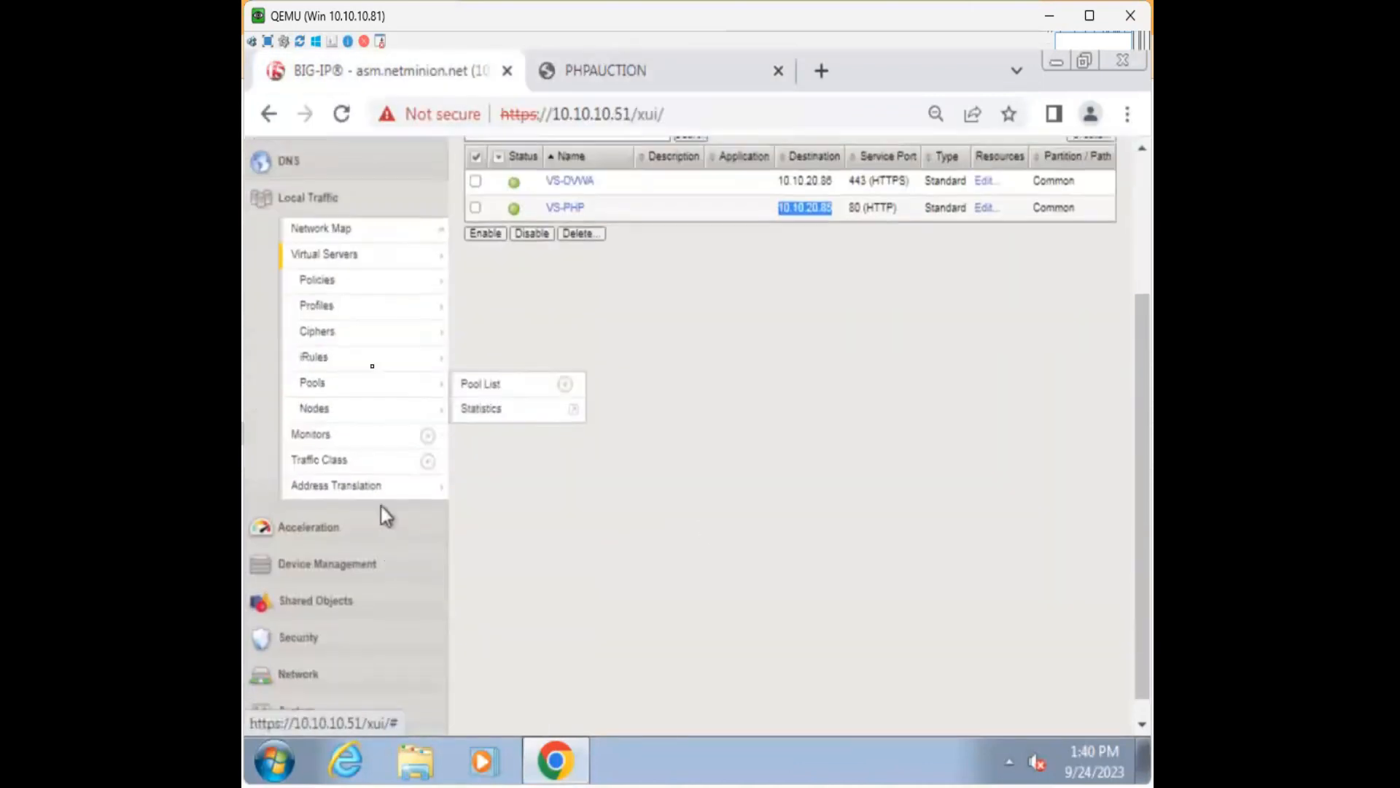
{"action": "left_click", "coordinate": [341, 238]}
{"action": "left_click", "coordinate": [669, 71]}
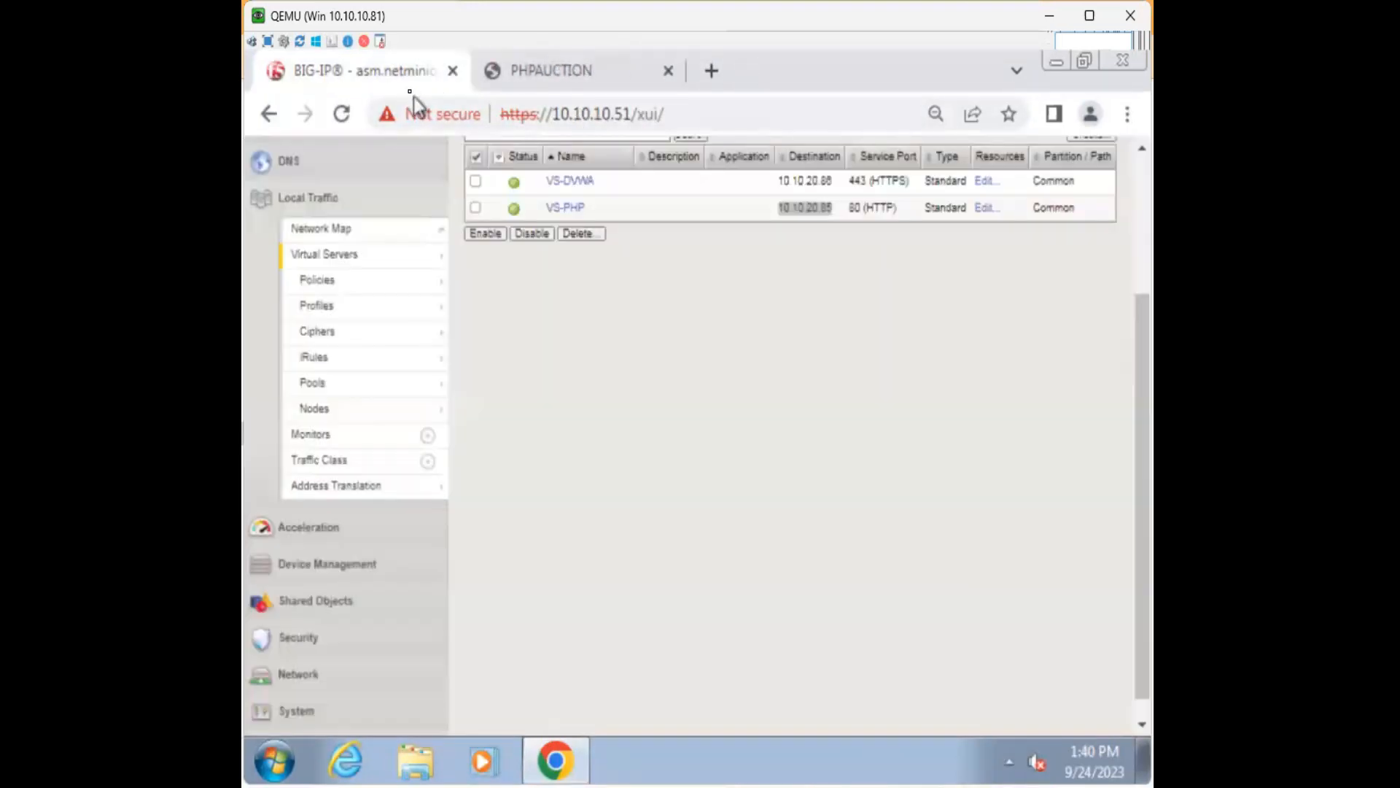
{"action": "left_click", "coordinate": [357, 193]}
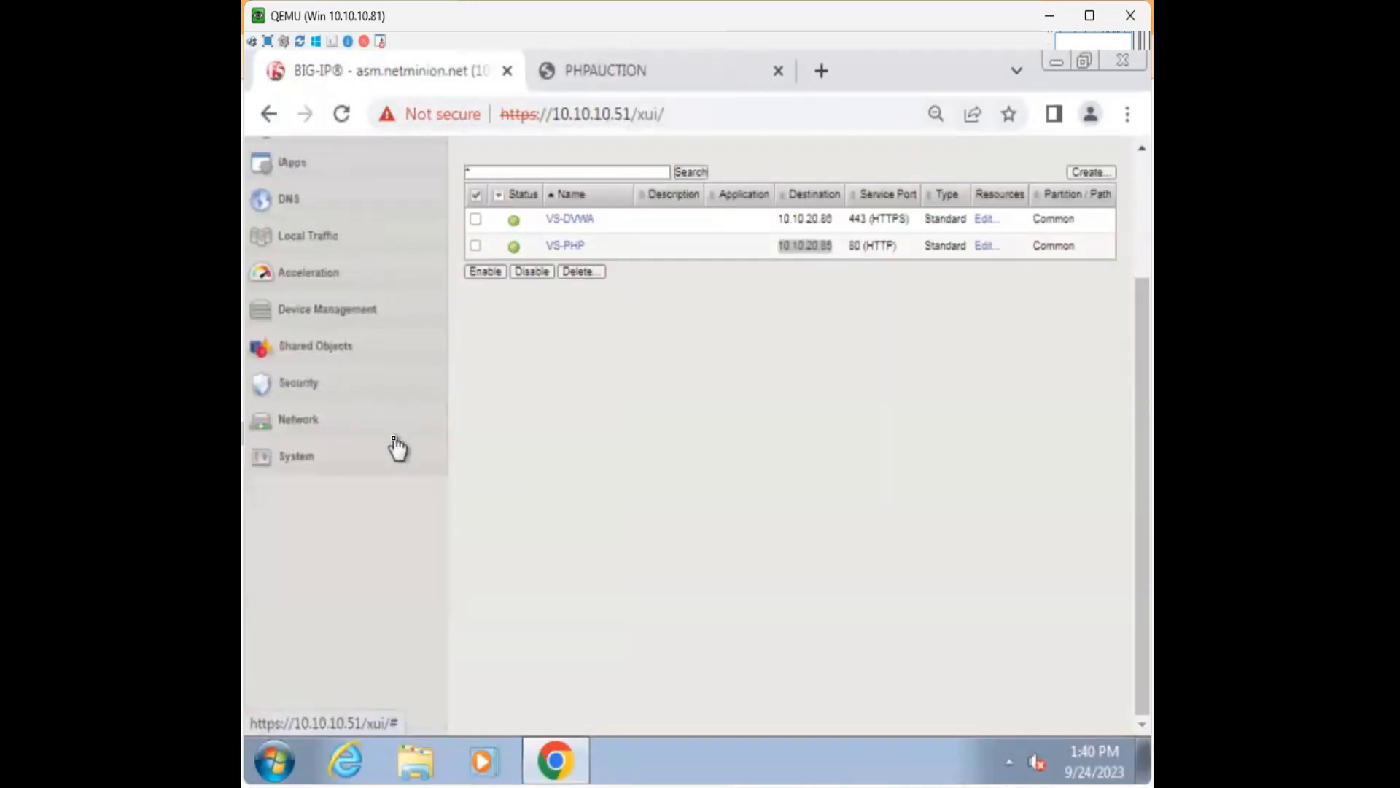
{"action": "left_click", "coordinate": [318, 394]}
{"action": "mouse_move", "coordinate": [367, 503]}
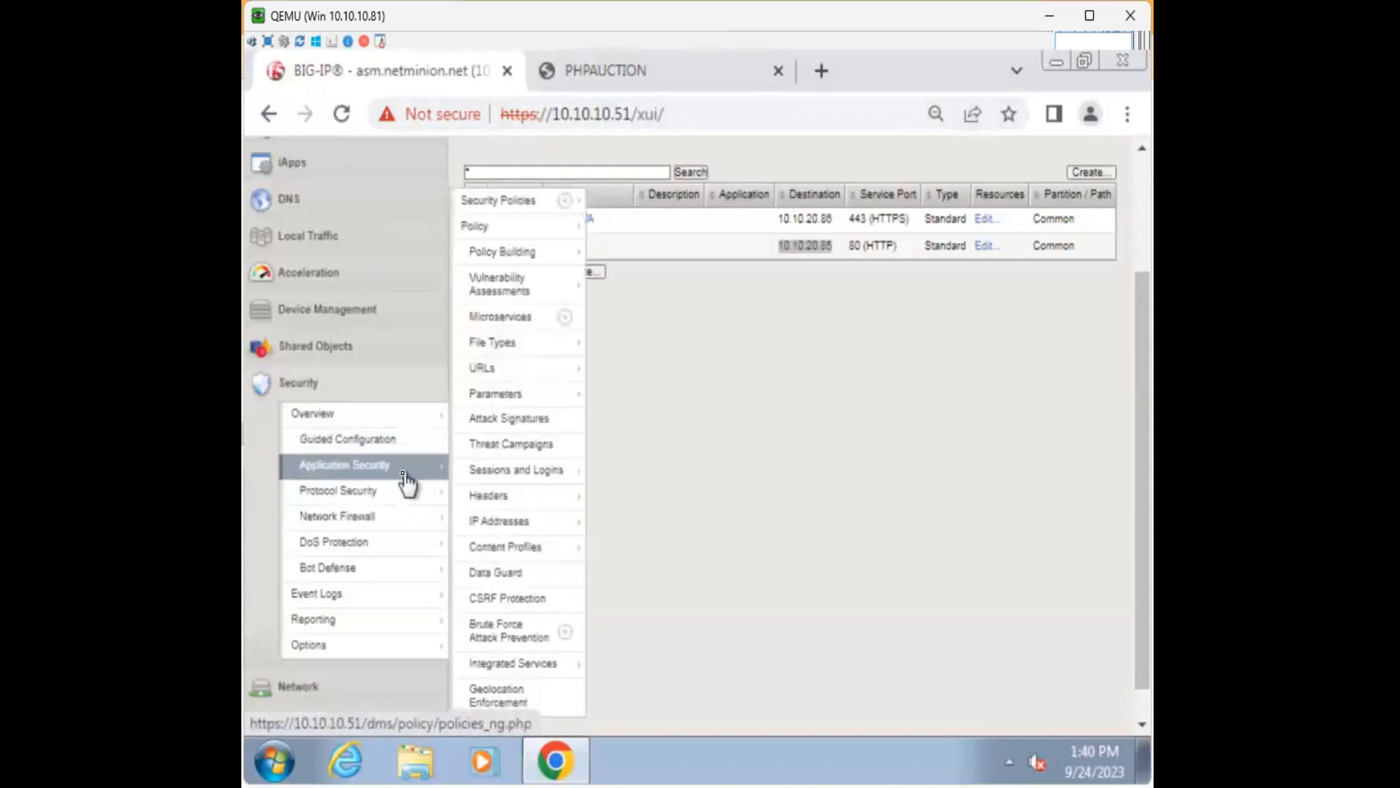
Start a new Application Security policy named demo-policy with no virtual server assigned.
{"action": "left_click", "coordinate": [405, 470]}
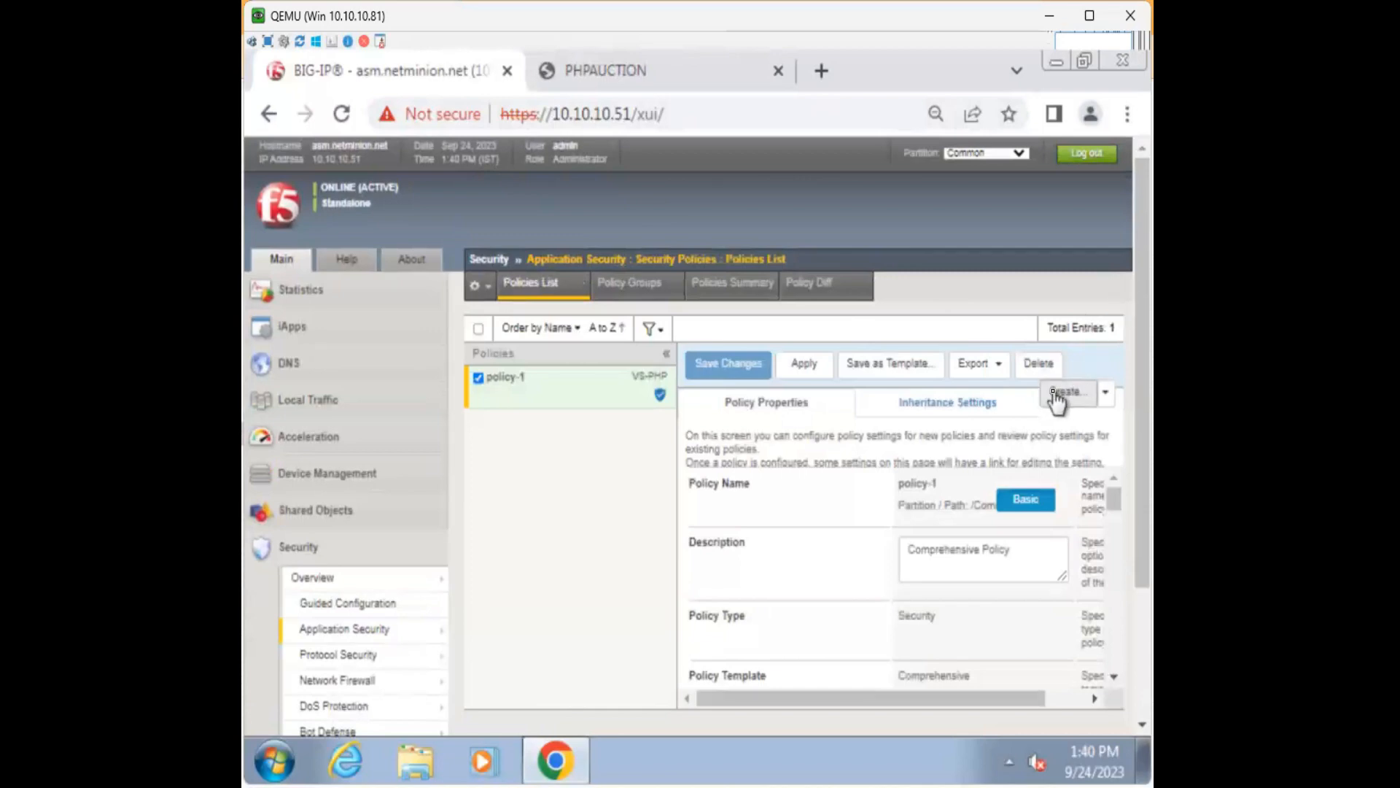
{"action": "left_click", "coordinate": [1055, 393]}
{"action": "left_click", "coordinate": [753, 420]}
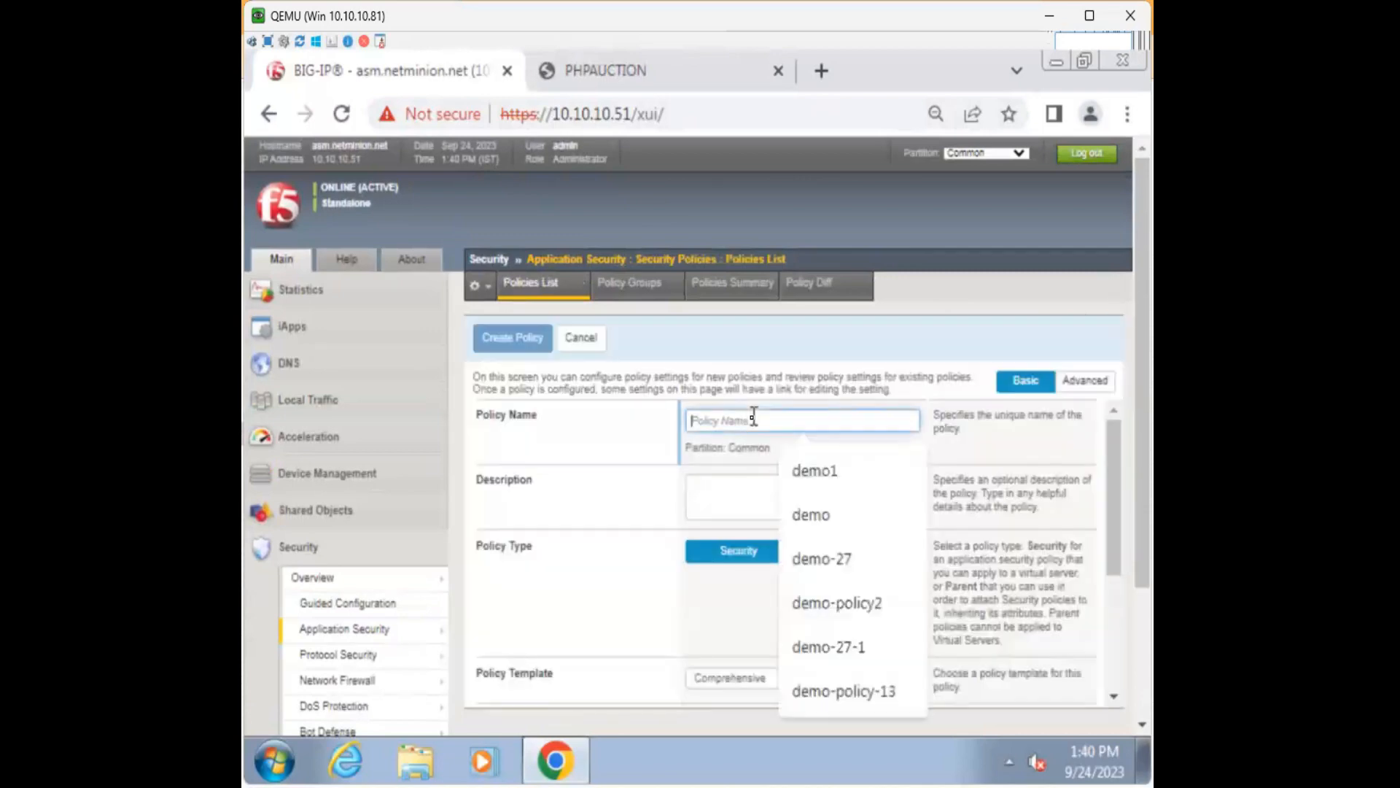
{"action": "type", "text": "demo"}
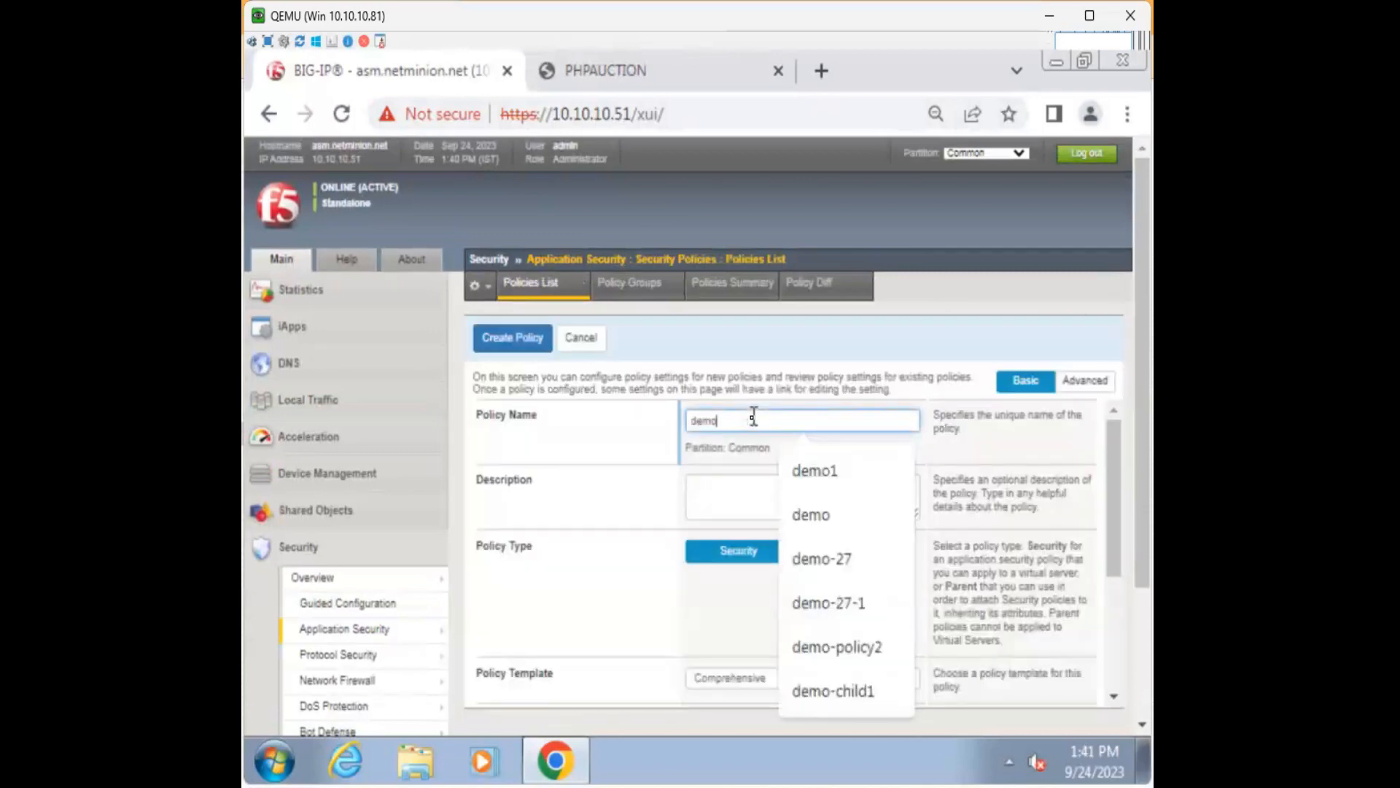
{"action": "type", "text": "-policy"}
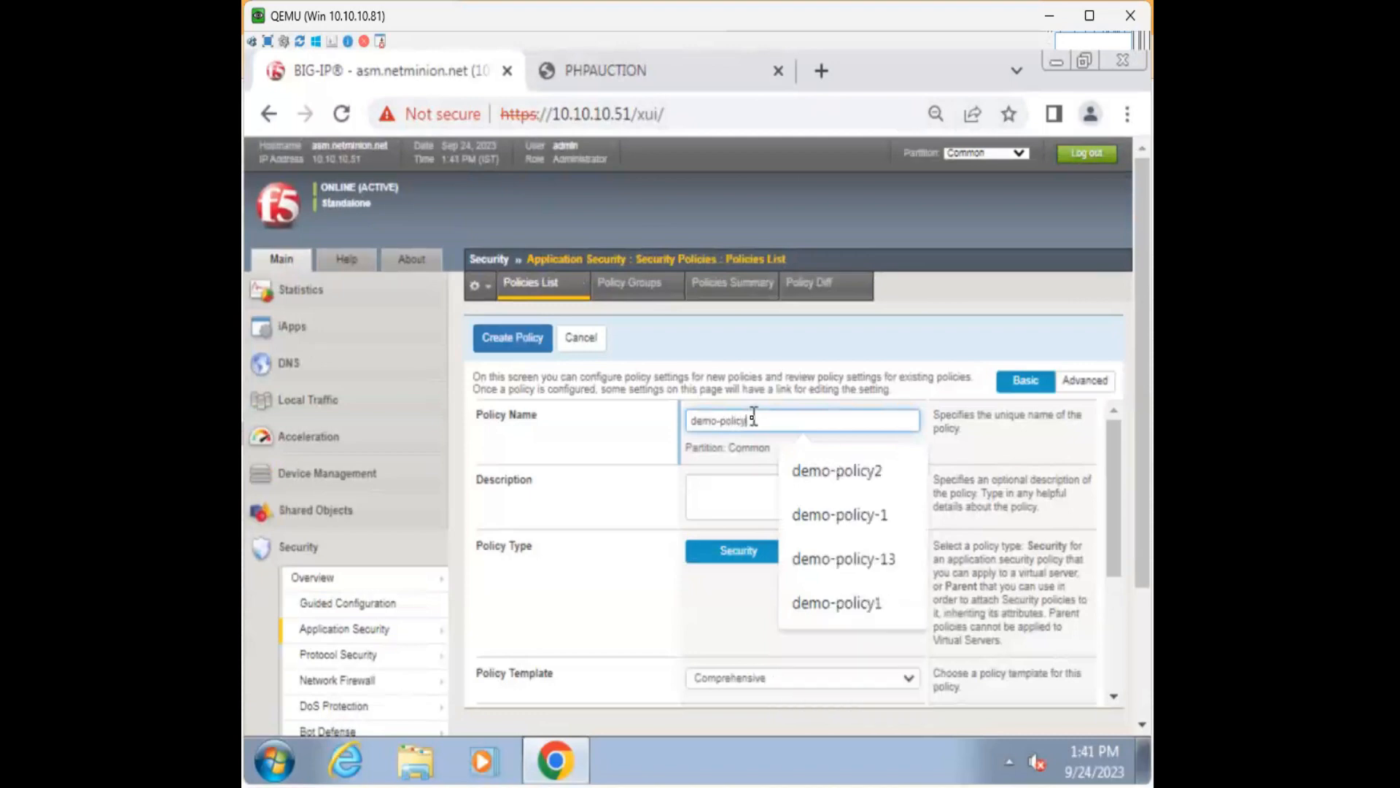
{"action": "scroll", "coordinate": [584, 526], "scroll_direction": "down", "scroll_amount": 2}
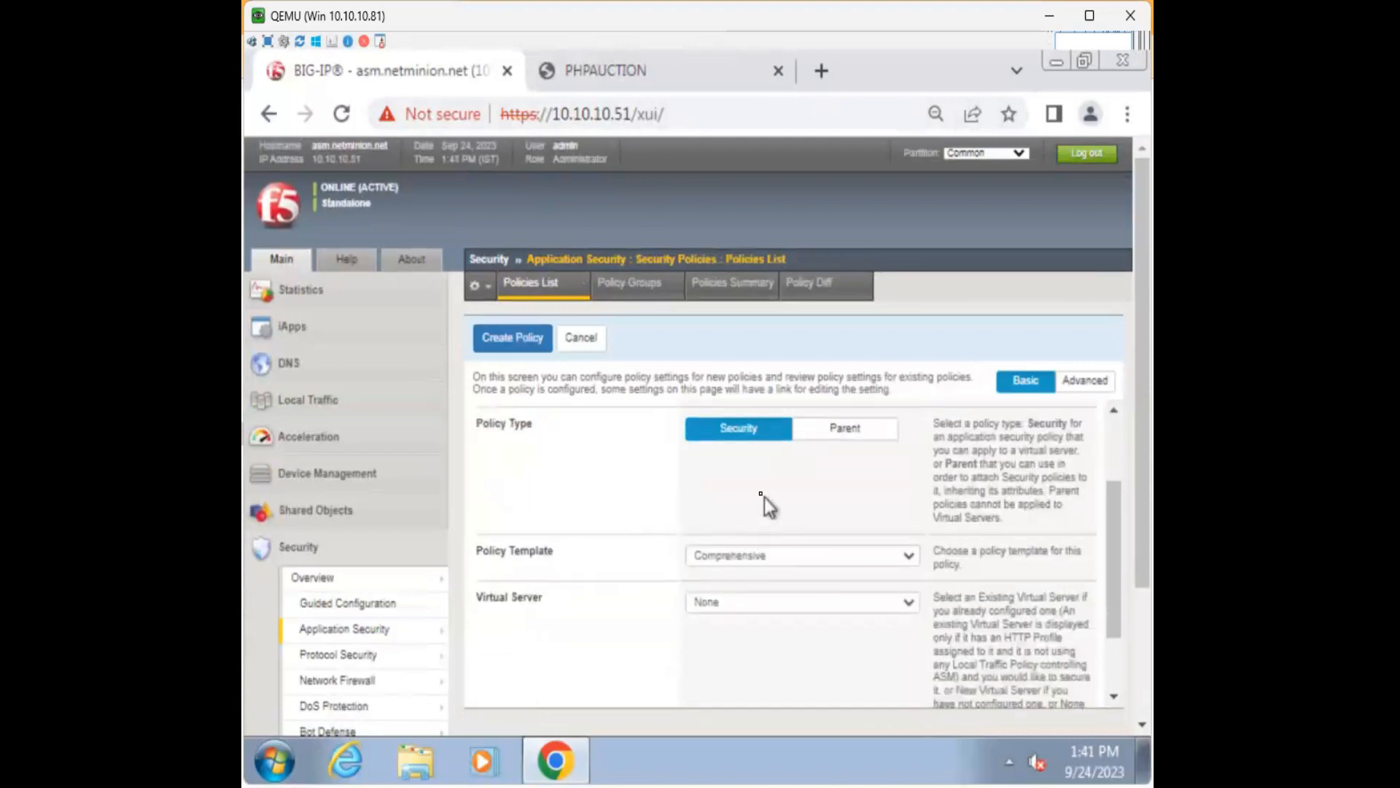
{"action": "scroll", "coordinate": [646, 587], "scroll_direction": "down", "scroll_amount": 2}
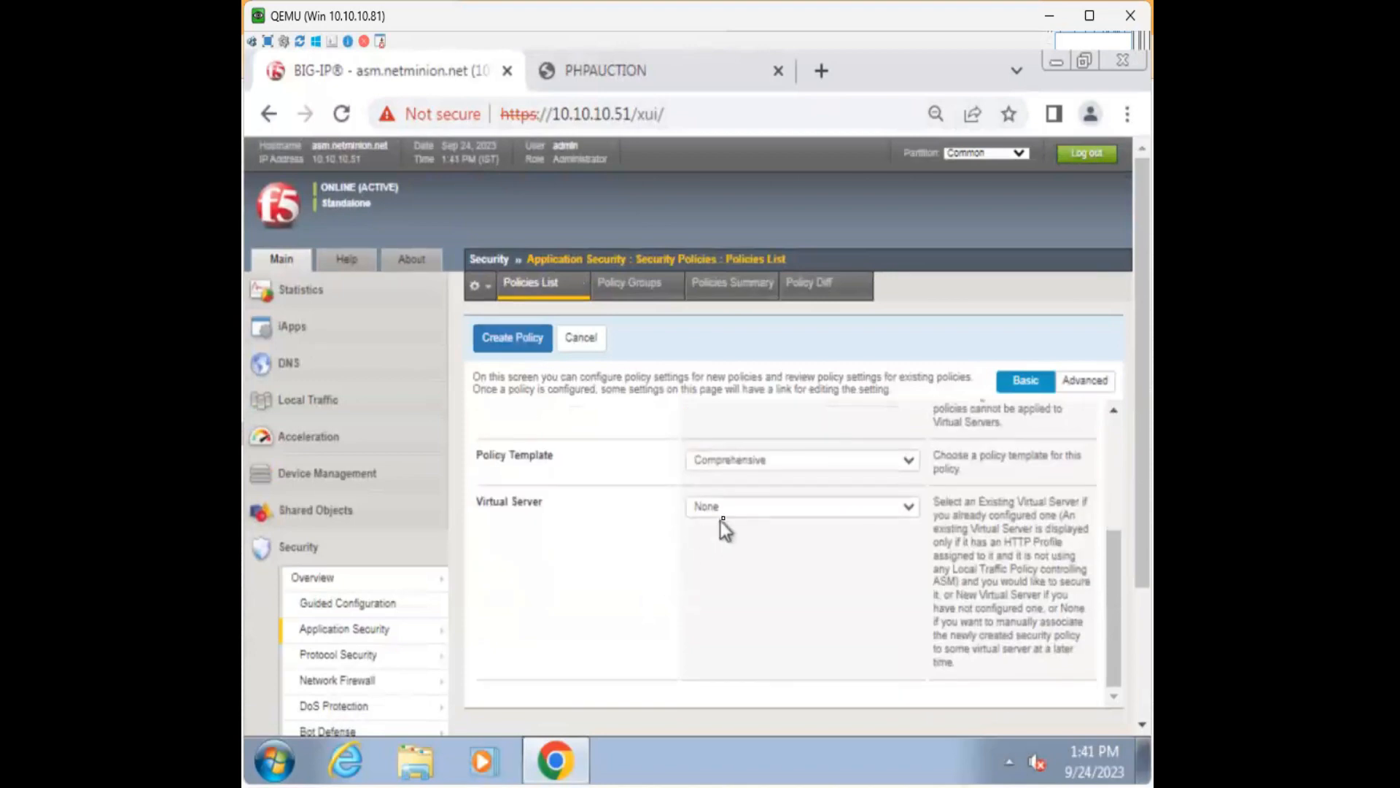
{"action": "left_click", "coordinate": [728, 513]}
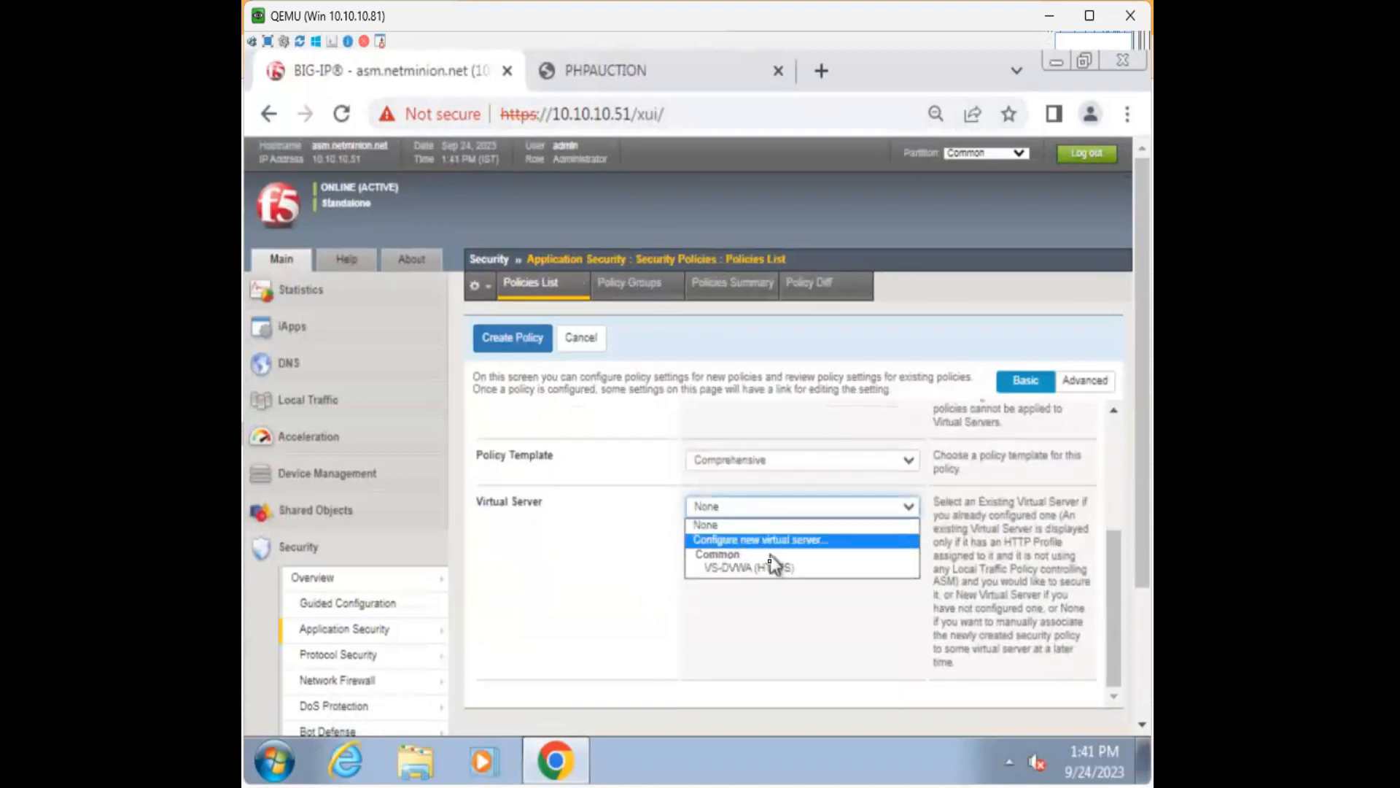
{"action": "left_click", "coordinate": [614, 569]}
In the advanced settings, set Transparent enforcement and Unicode (utf-8) application language.
{"action": "scroll", "coordinate": [642, 580], "scroll_direction": "down", "scroll_amount": 3}
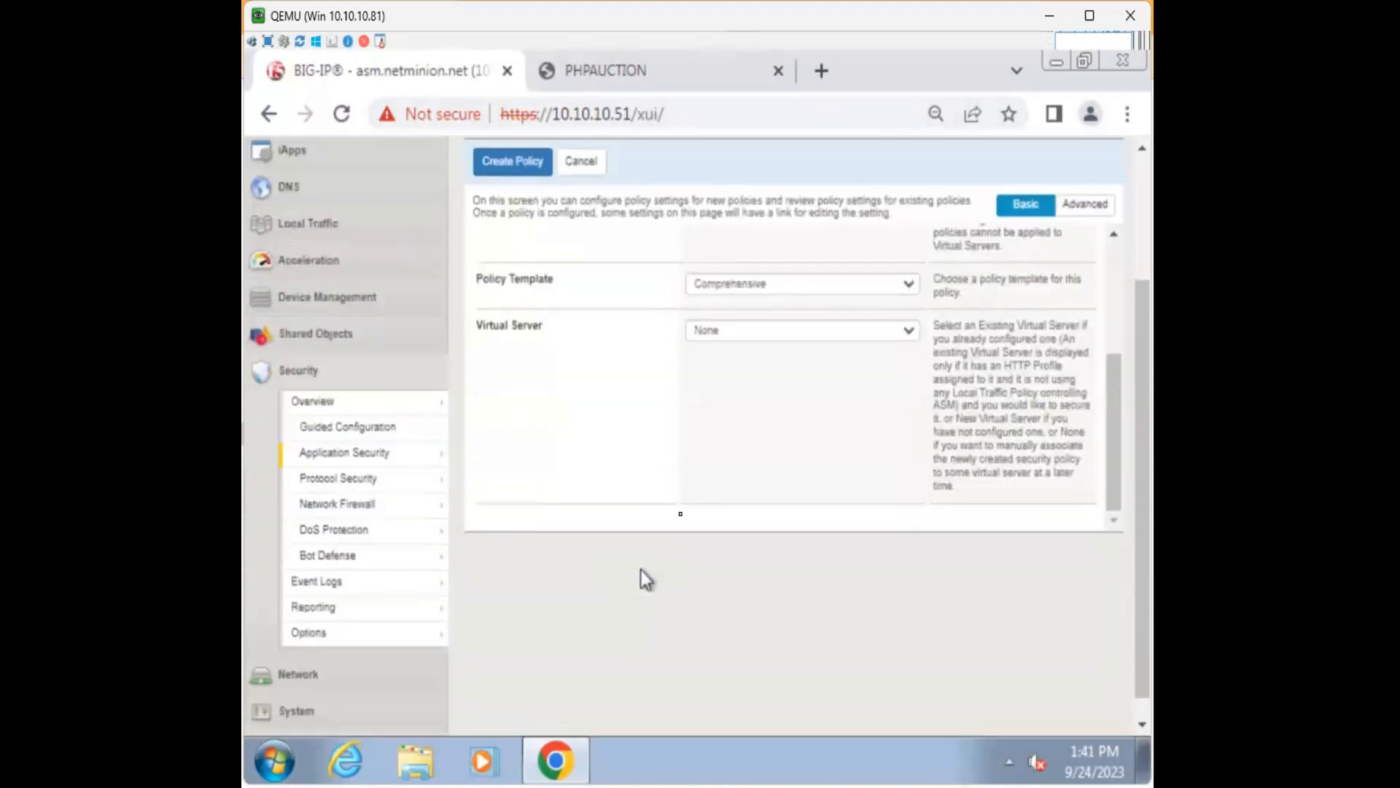
{"action": "left_click", "coordinate": [1083, 207]}
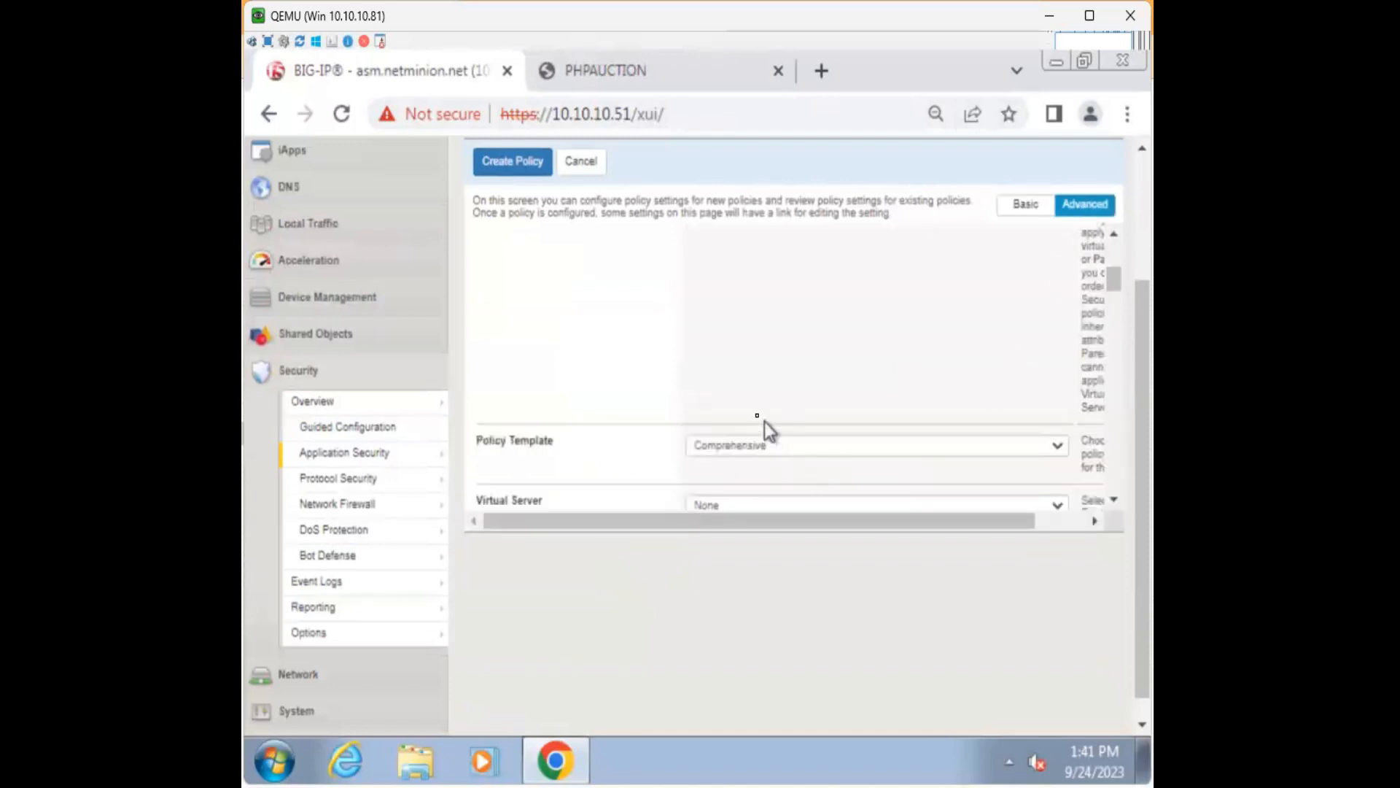
{"action": "scroll", "coordinate": [758, 416], "scroll_direction": "down", "scroll_amount": 6}
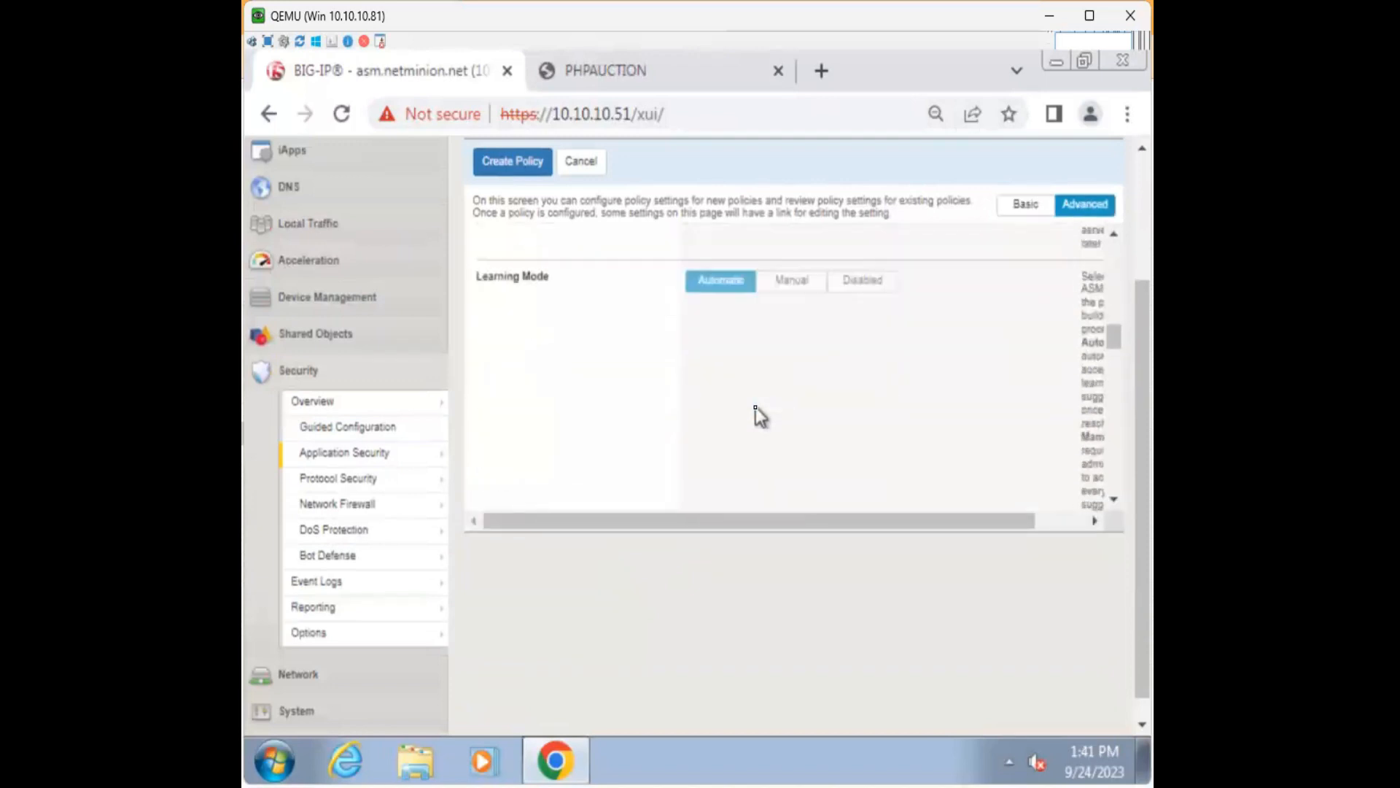
{"action": "scroll", "coordinate": [756, 407], "scroll_direction": "down", "scroll_amount": 5}
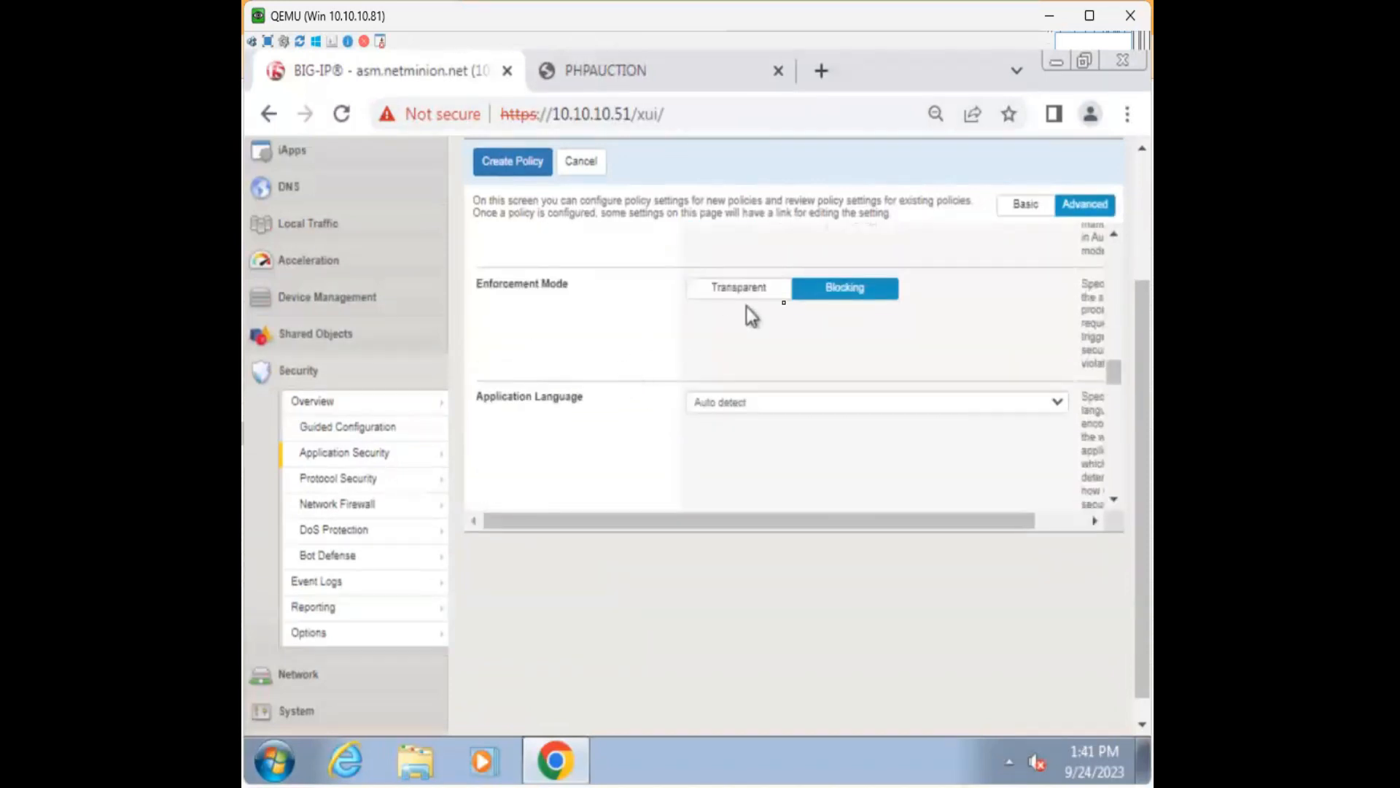
{"action": "scroll", "coordinate": [719, 377], "scroll_direction": "down", "scroll_amount": 1}
{"action": "scroll", "coordinate": [706, 374], "scroll_direction": "up", "scroll_amount": 1}
{"action": "left_click", "coordinate": [747, 309]}
{"action": "left_click", "coordinate": [779, 402]}
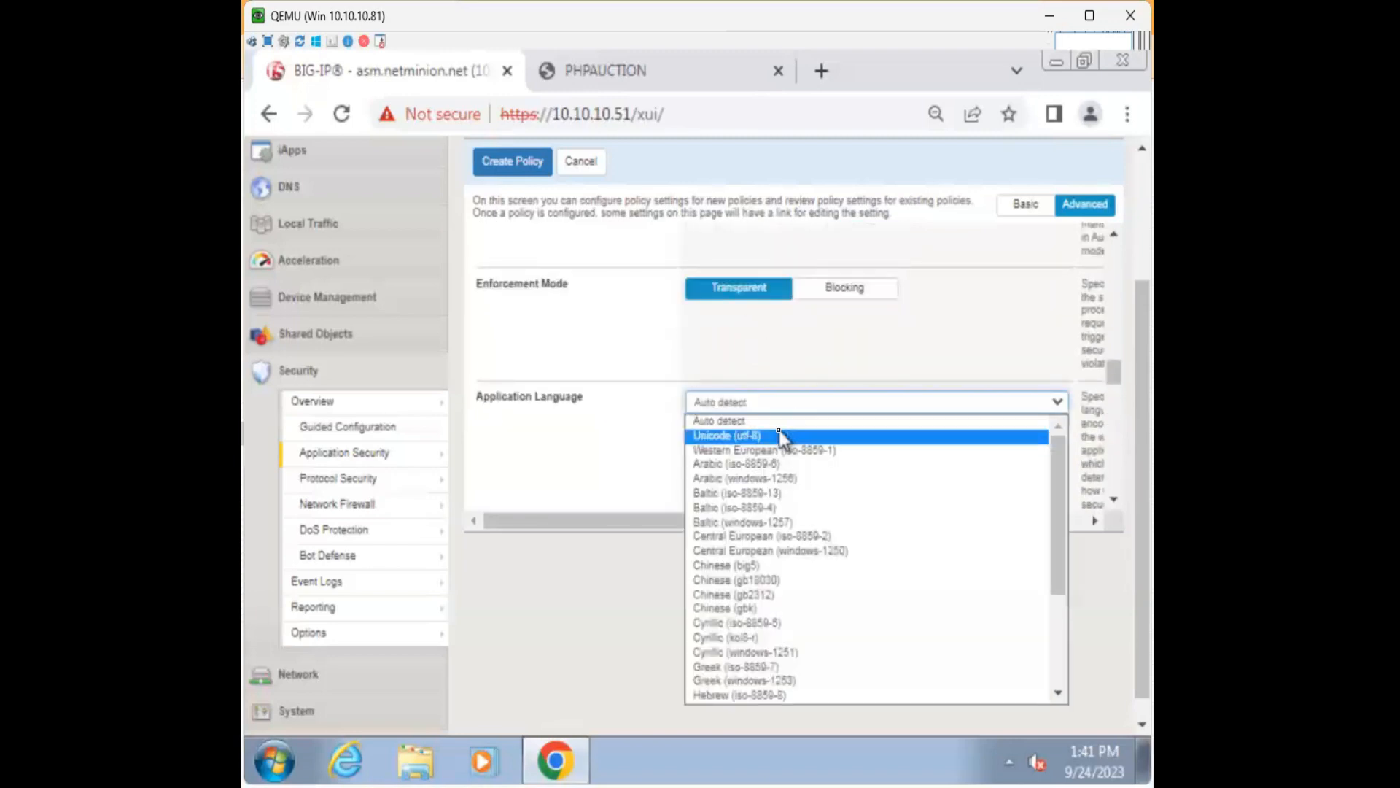
{"action": "left_click", "coordinate": [781, 434]}
{"action": "scroll", "coordinate": [651, 423], "scroll_direction": "down", "scroll_amount": 4}
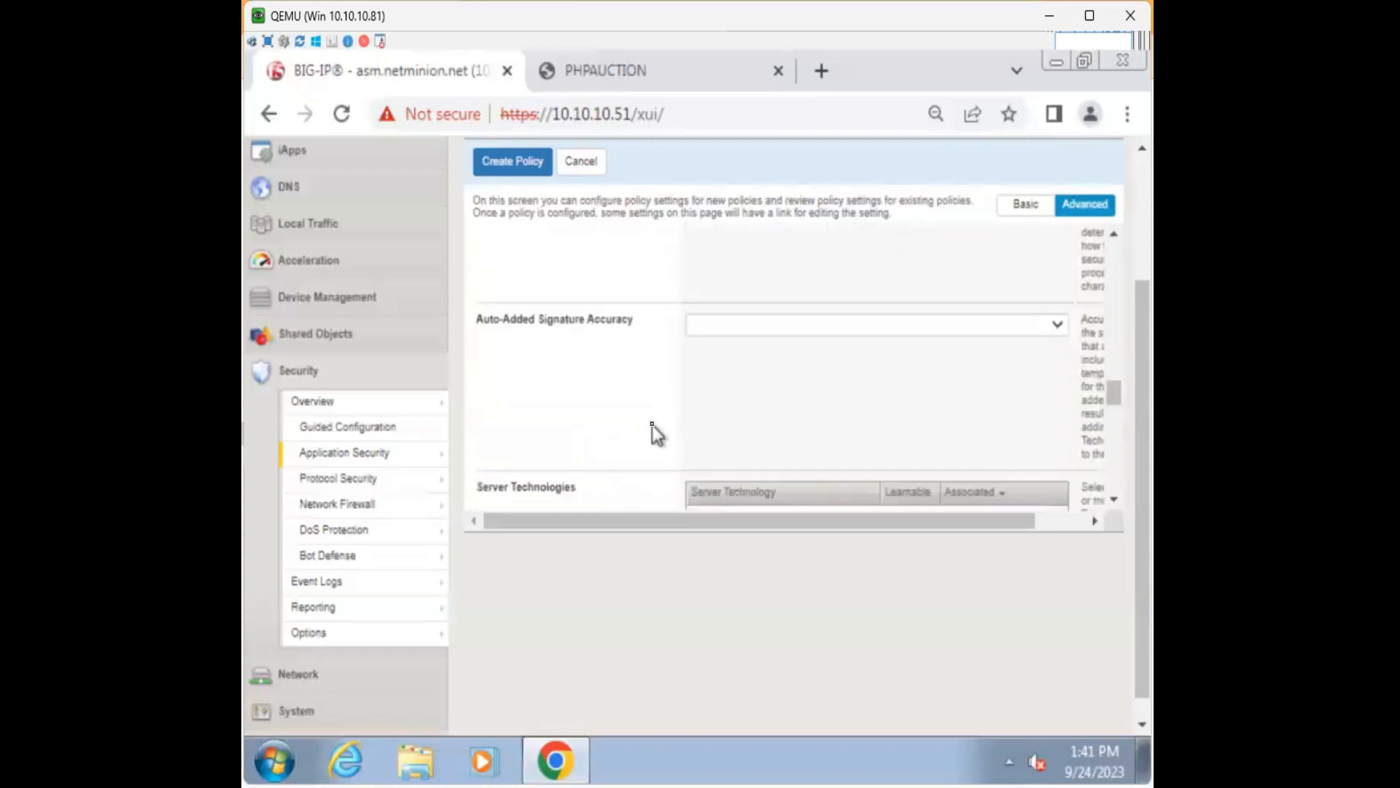
Associate Apache Struts and Apache/NCSA HTTP Server technologies with the policy.
{"action": "left_click", "coordinate": [967, 276]}
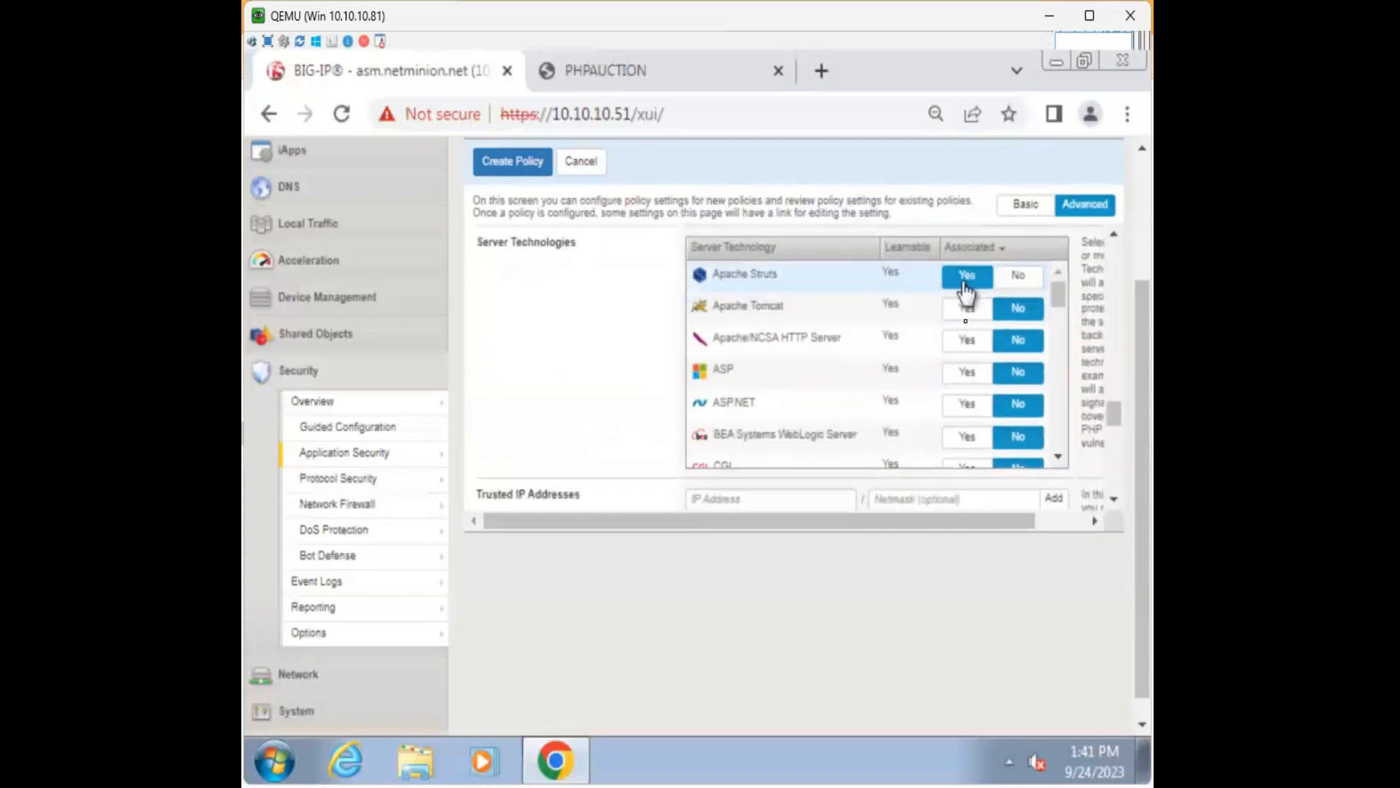
{"action": "left_click", "coordinate": [966, 339]}
{"action": "scroll", "coordinate": [815, 373], "scroll_direction": "down", "scroll_amount": 2}
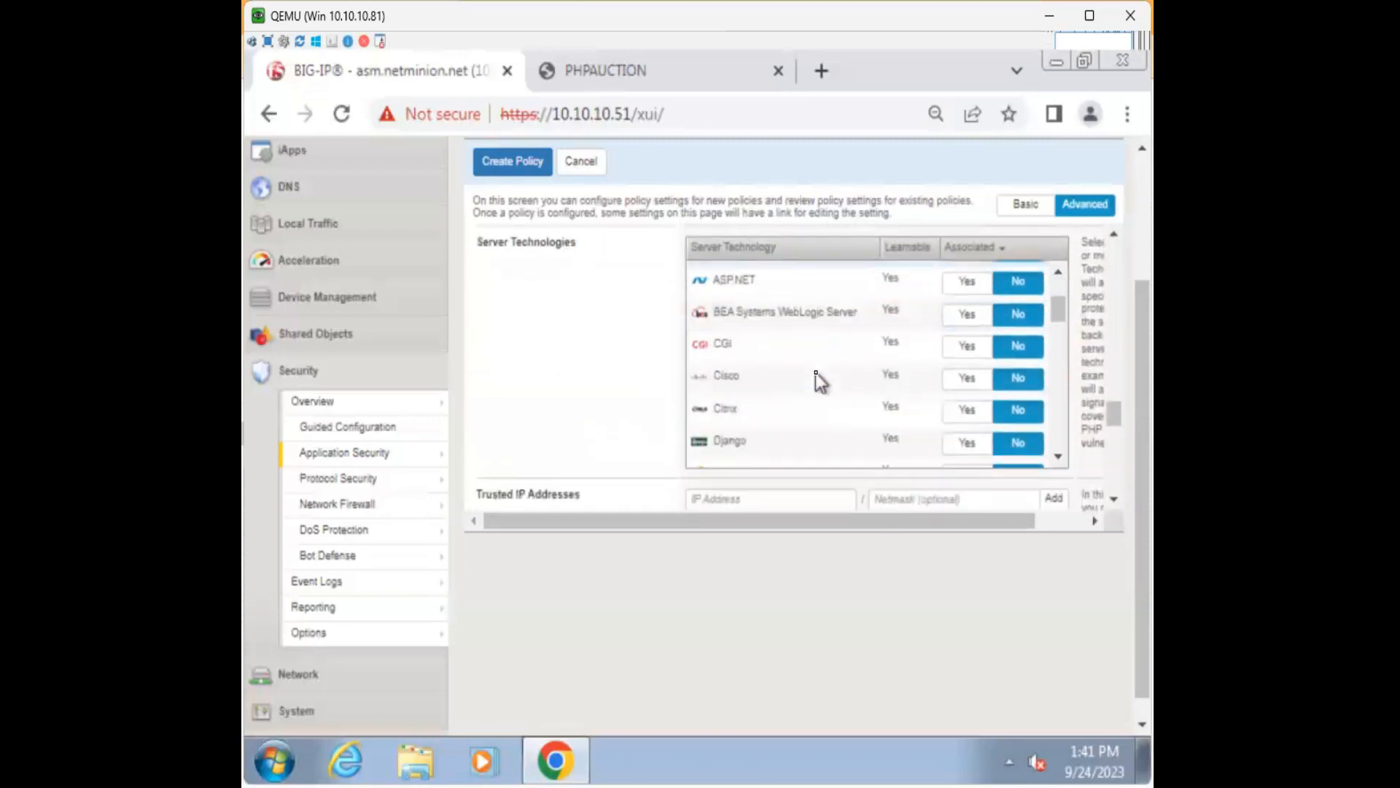
{"action": "scroll", "coordinate": [821, 379], "scroll_direction": "down", "scroll_amount": 2}
{"action": "scroll", "coordinate": [825, 386], "scroll_direction": "down", "scroll_amount": 3}
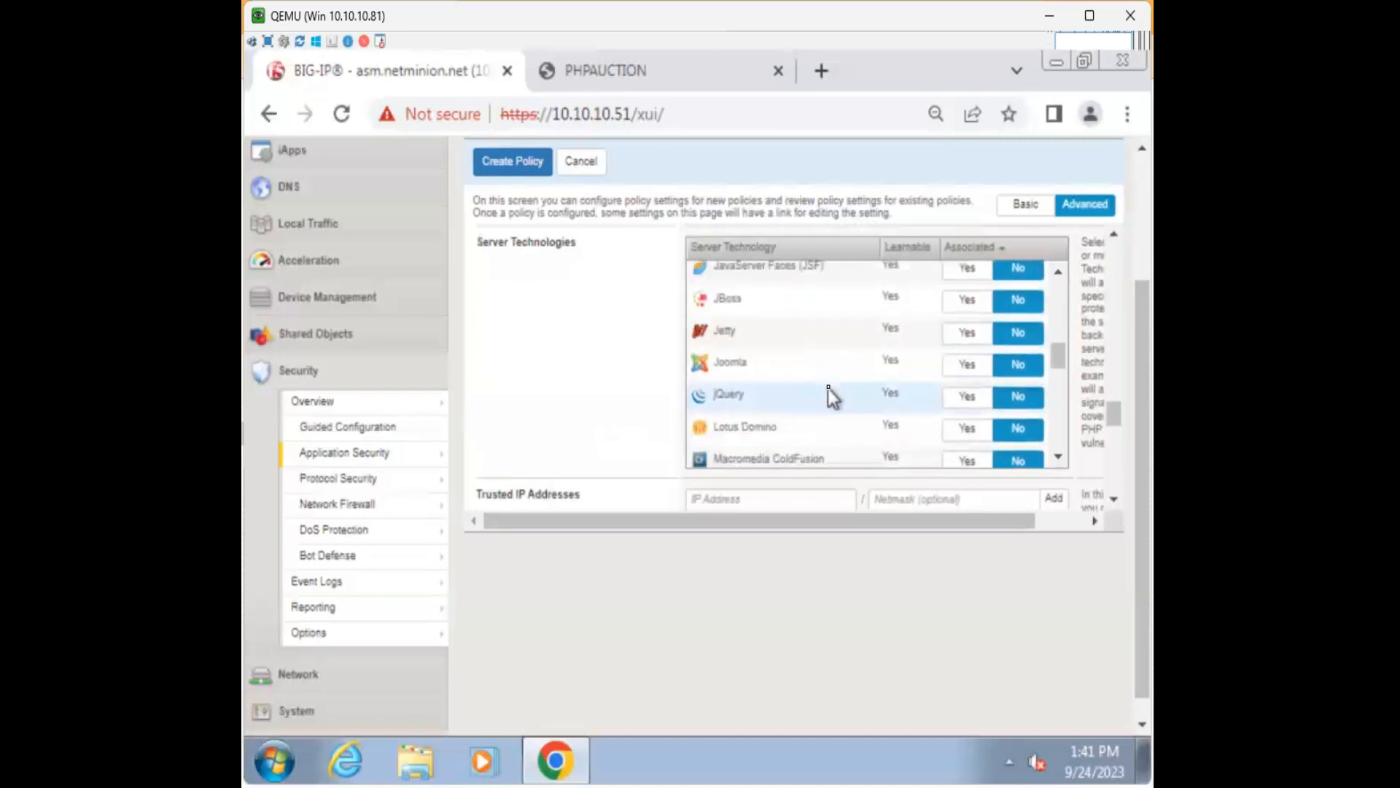
{"action": "scroll", "coordinate": [829, 388], "scroll_direction": "down", "scroll_amount": 2}
{"action": "scroll", "coordinate": [835, 394], "scroll_direction": "down", "scroll_amount": 4}
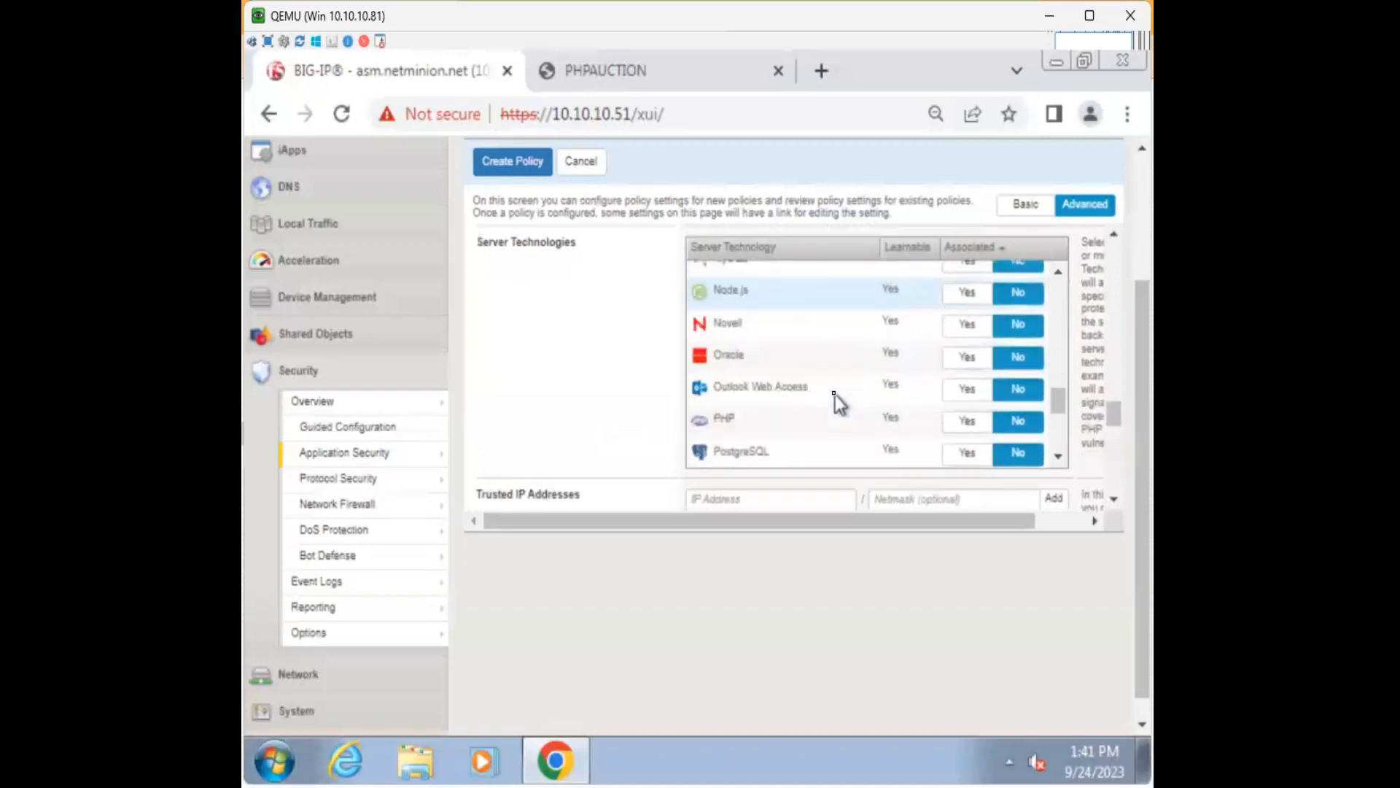
{"action": "scroll", "coordinate": [887, 400], "scroll_direction": "down", "scroll_amount": 3}
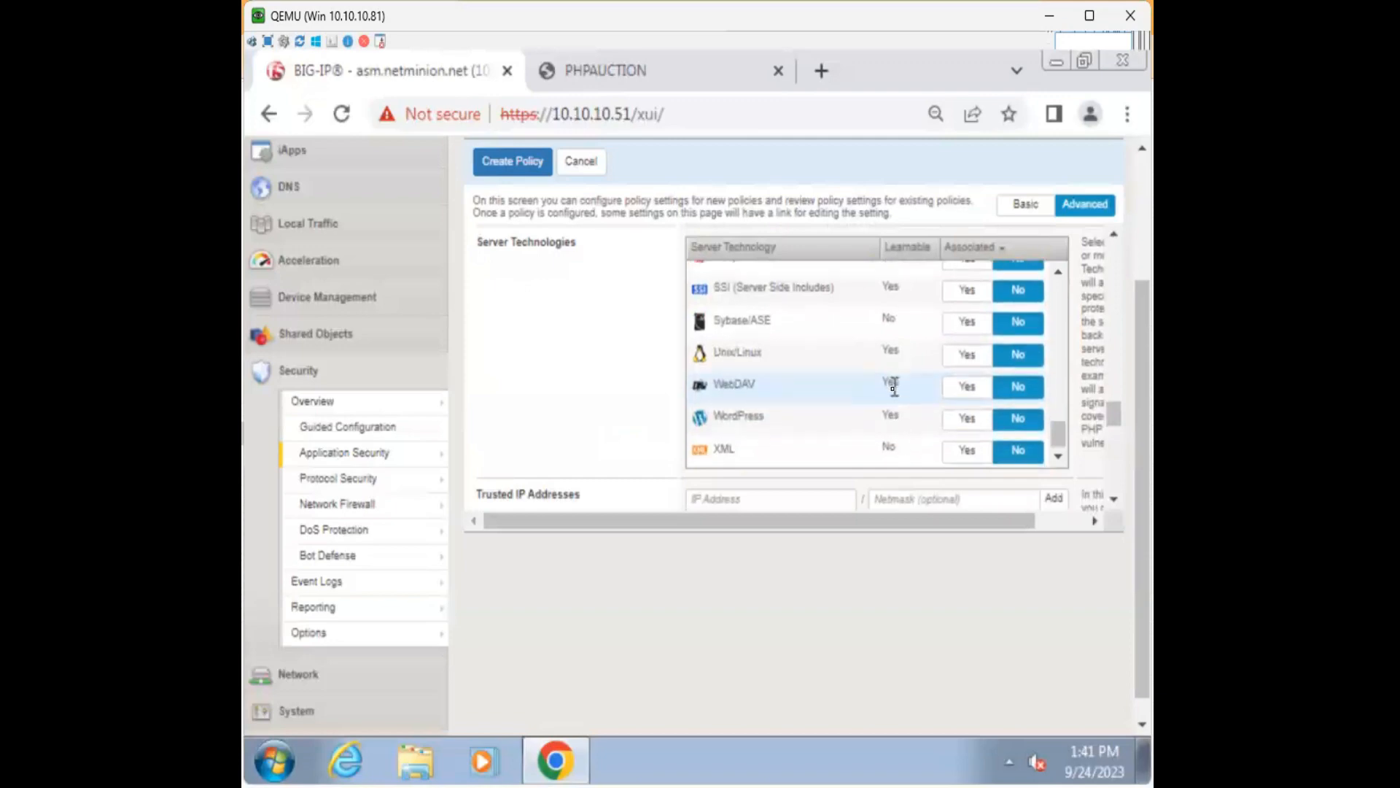
{"action": "scroll", "coordinate": [893, 387], "scroll_direction": "up", "scroll_amount": 3}
{"action": "scroll", "coordinate": [890, 390], "scroll_direction": "up", "scroll_amount": 5}
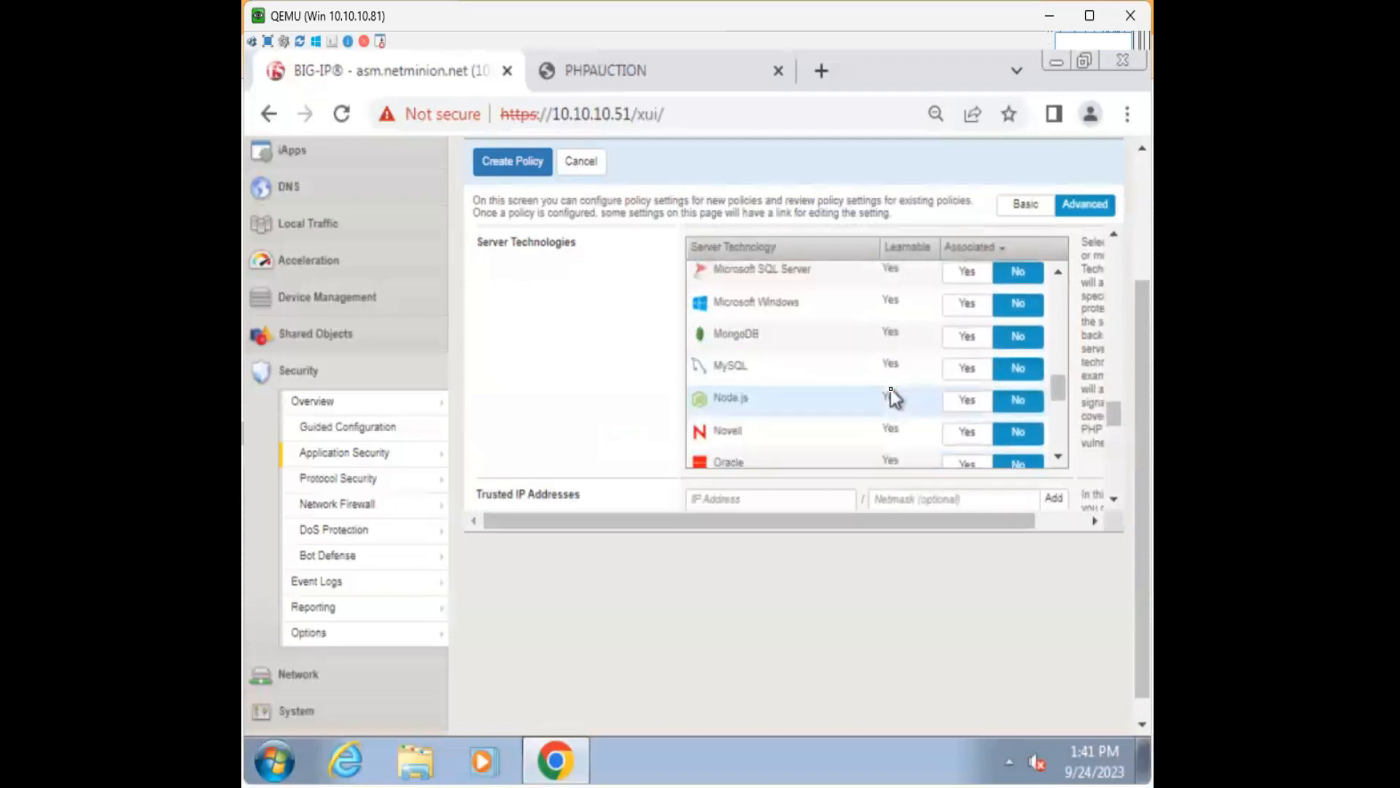
{"action": "scroll", "coordinate": [891, 387], "scroll_direction": "up", "scroll_amount": 6}
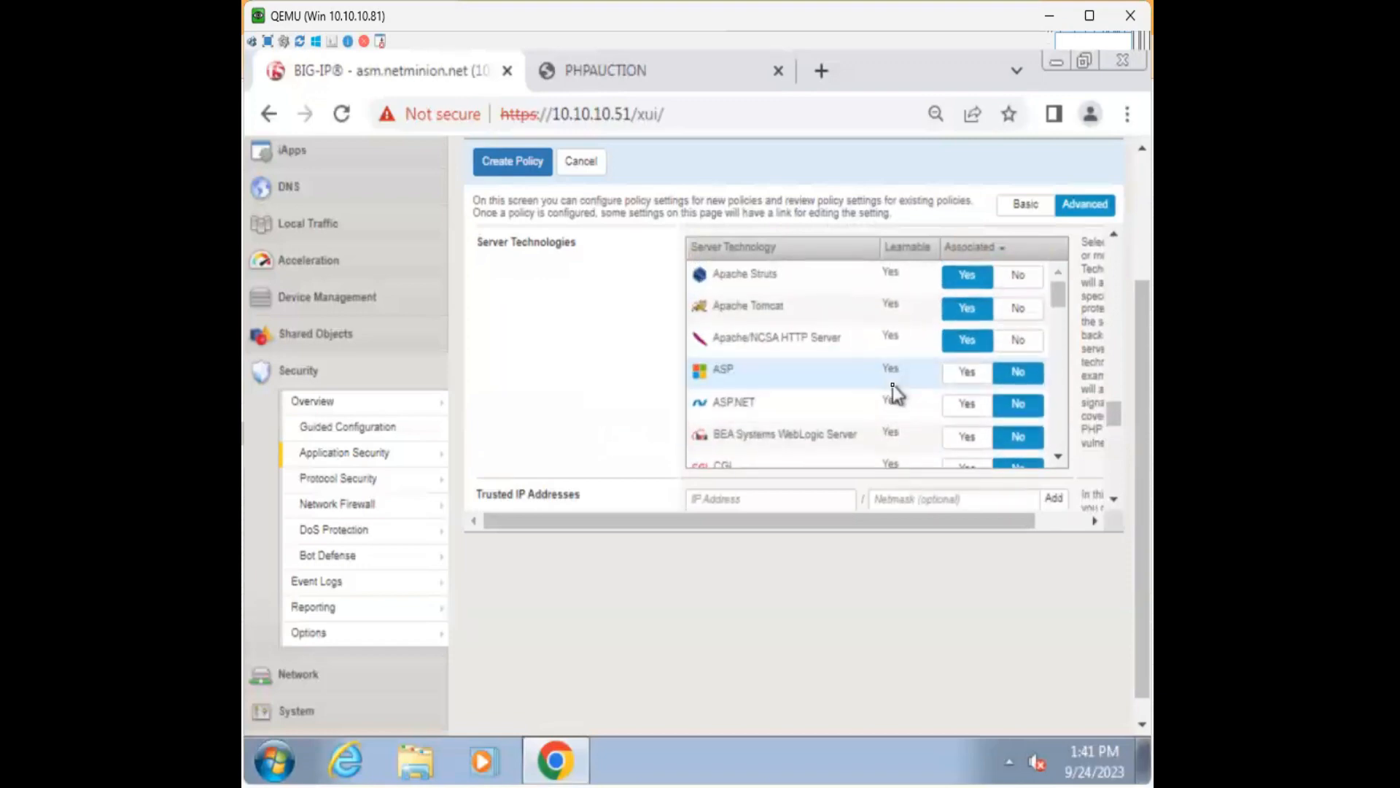
{"action": "scroll", "coordinate": [892, 385], "scroll_direction": "down", "scroll_amount": 6}
{"action": "scroll", "coordinate": [893, 385], "scroll_direction": "down", "scroll_amount": 5}
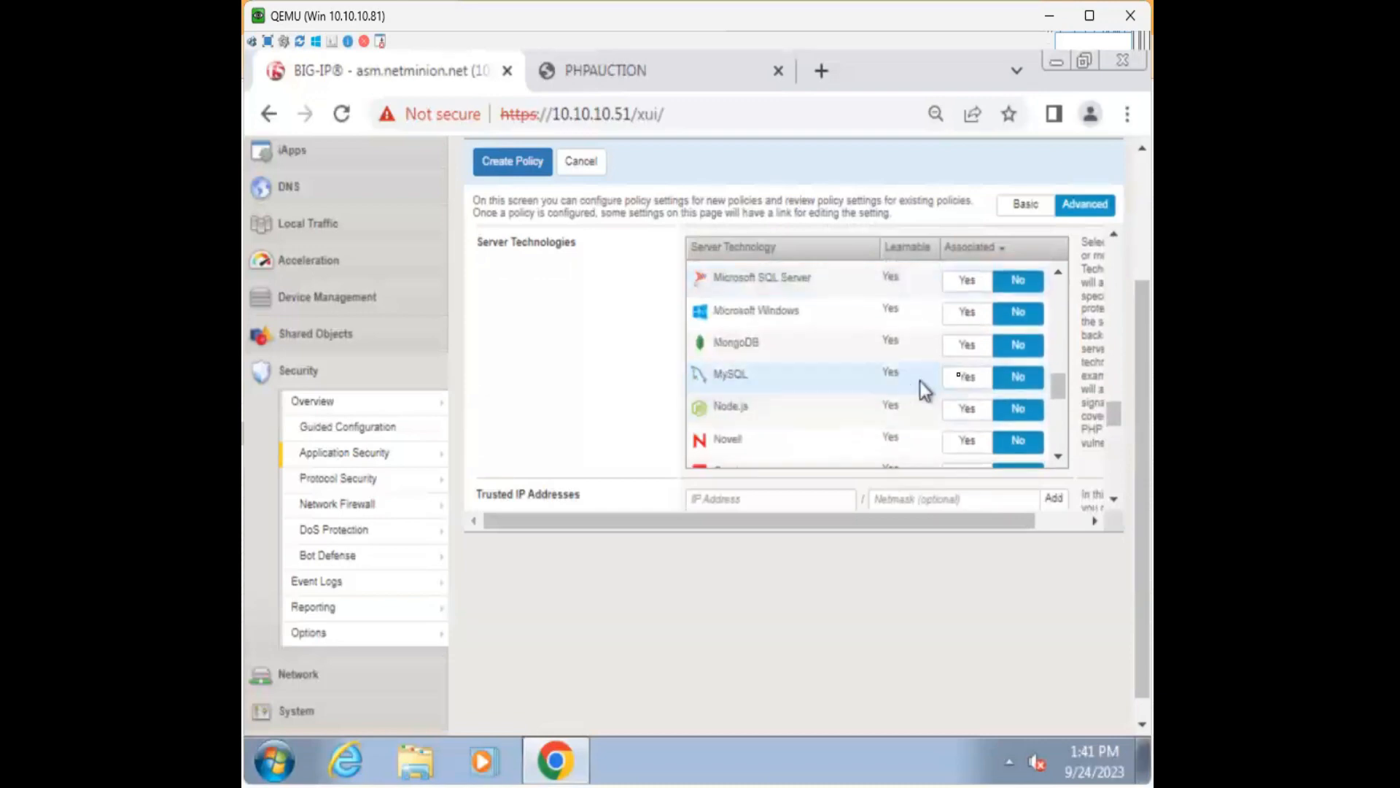
Associate the MySQL and Unix/Linux server technologies as well.
{"action": "left_click", "coordinate": [967, 376]}
{"action": "scroll", "coordinate": [852, 387], "scroll_direction": "down", "scroll_amount": 4}
{"action": "scroll", "coordinate": [853, 388], "scroll_direction": "down", "scroll_amount": 7}
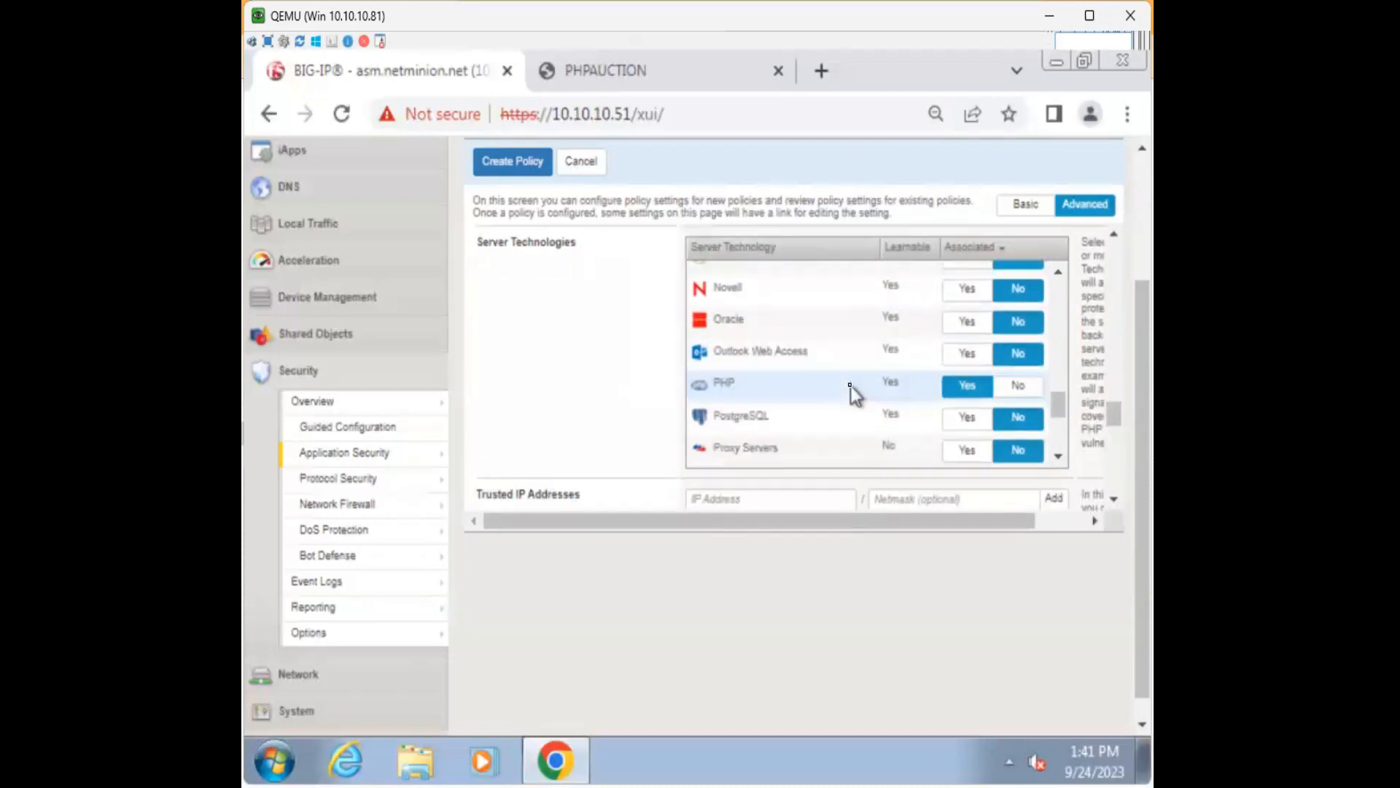
{"action": "left_click", "coordinate": [967, 363]}
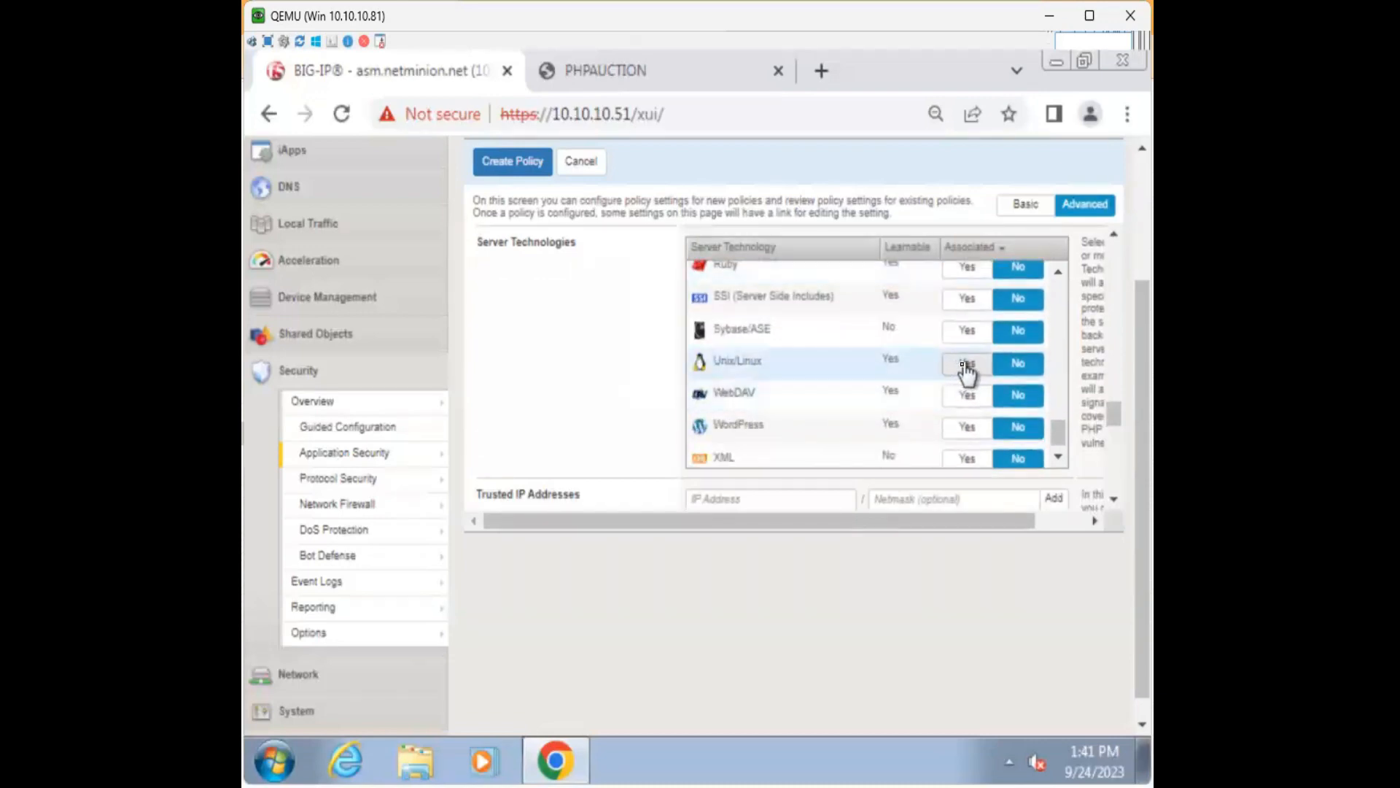
{"action": "scroll", "coordinate": [674, 406], "scroll_direction": "down", "scroll_amount": 8}
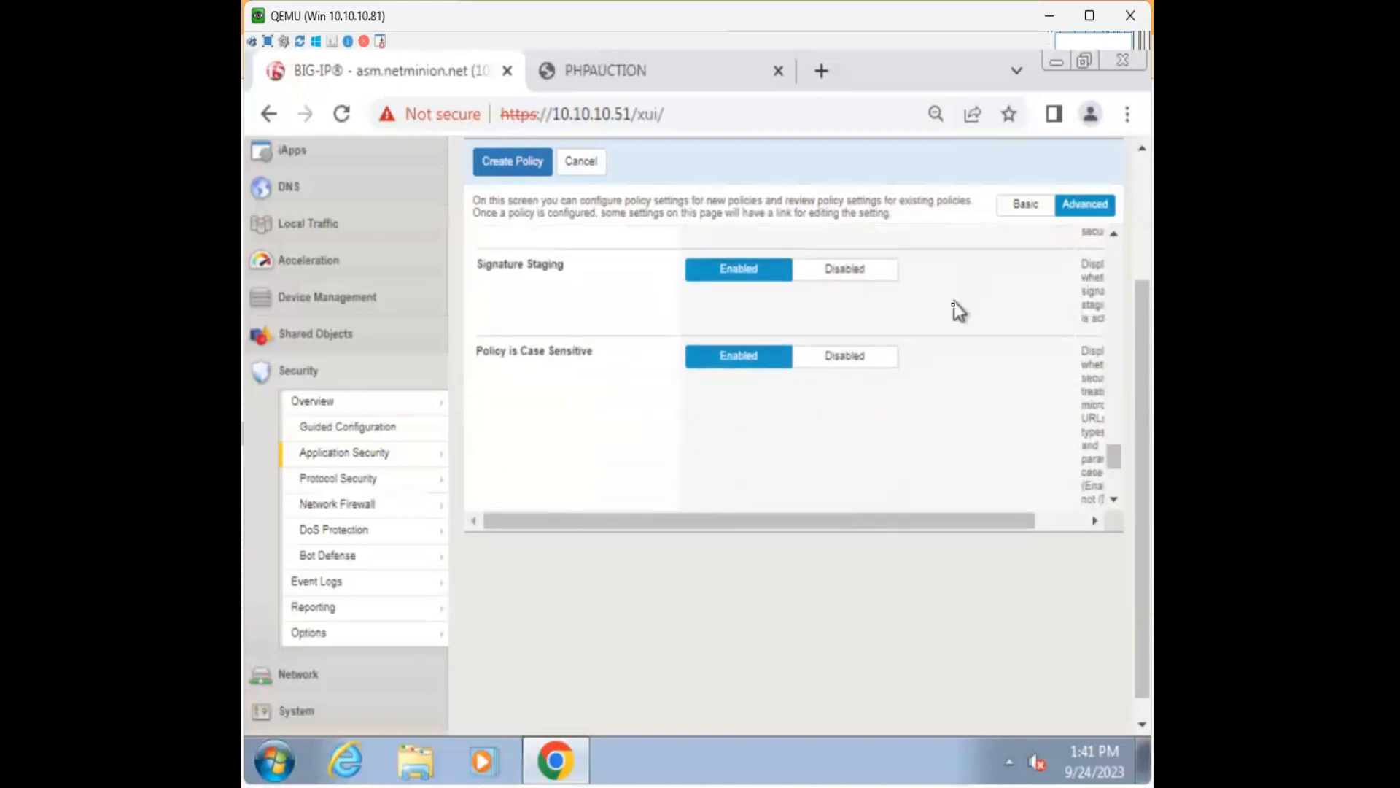
{"action": "scroll", "coordinate": [948, 313], "scroll_direction": "down", "scroll_amount": 5}
Create demo-policy and confirm it is listed beside policy-1 with the Comprehensive template.
{"action": "left_click", "coordinate": [524, 149]}
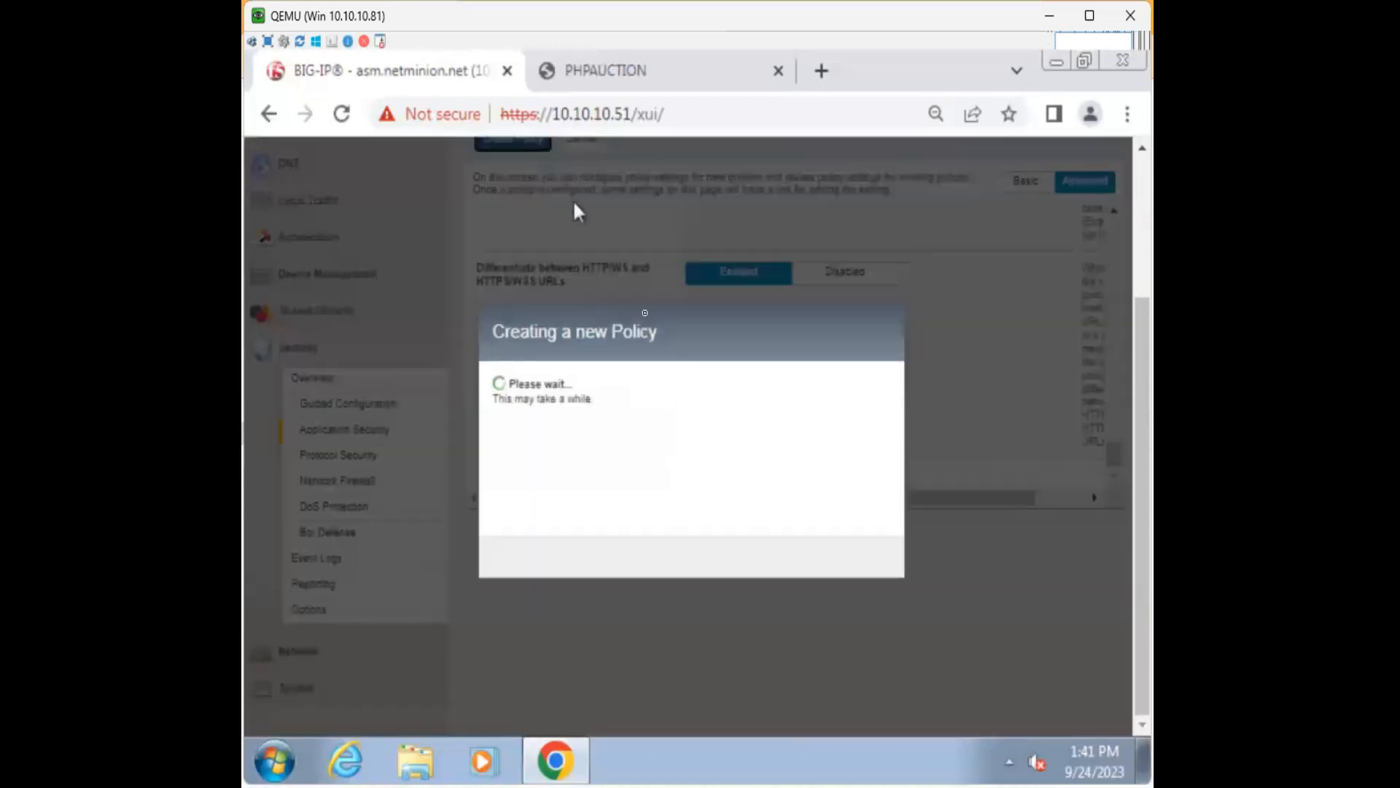
{"action": "scroll", "coordinate": [738, 488], "scroll_direction": "up", "scroll_amount": 3}
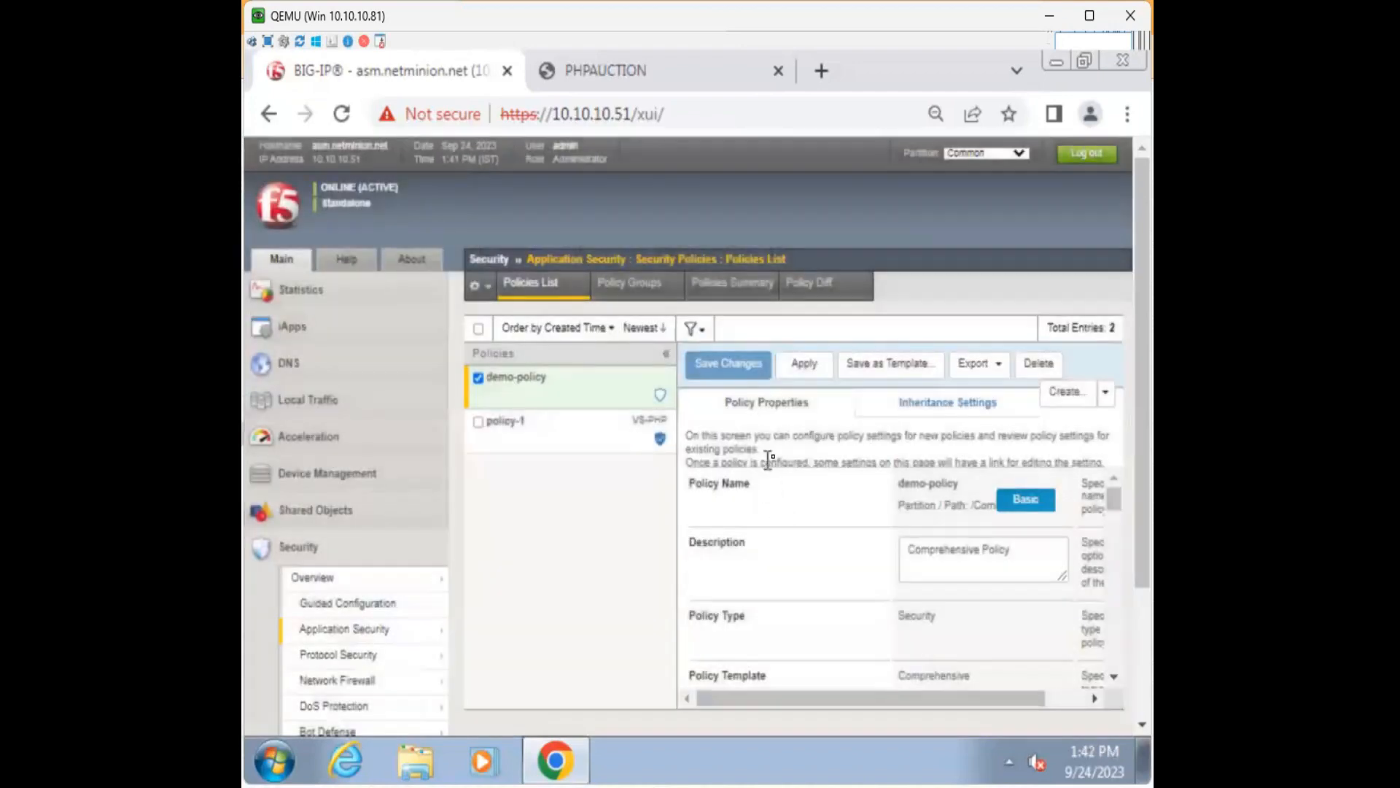
Check VS-PHP's Security > Policies settings, then return to the PHPAUCTION login tab.
{"action": "left_click", "coordinate": [375, 401]}
{"action": "left_click", "coordinate": [369, 455]}
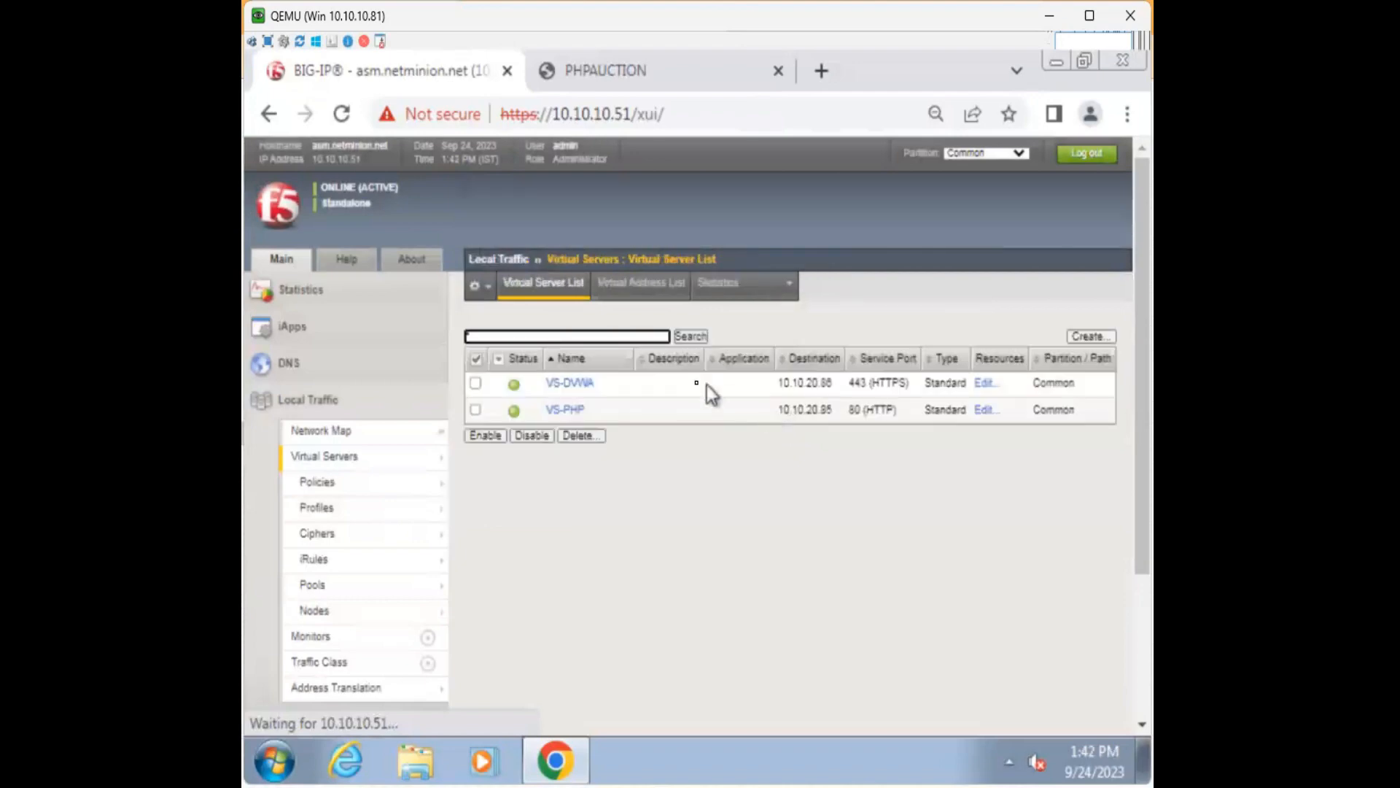
{"action": "left_click", "coordinate": [568, 409]}
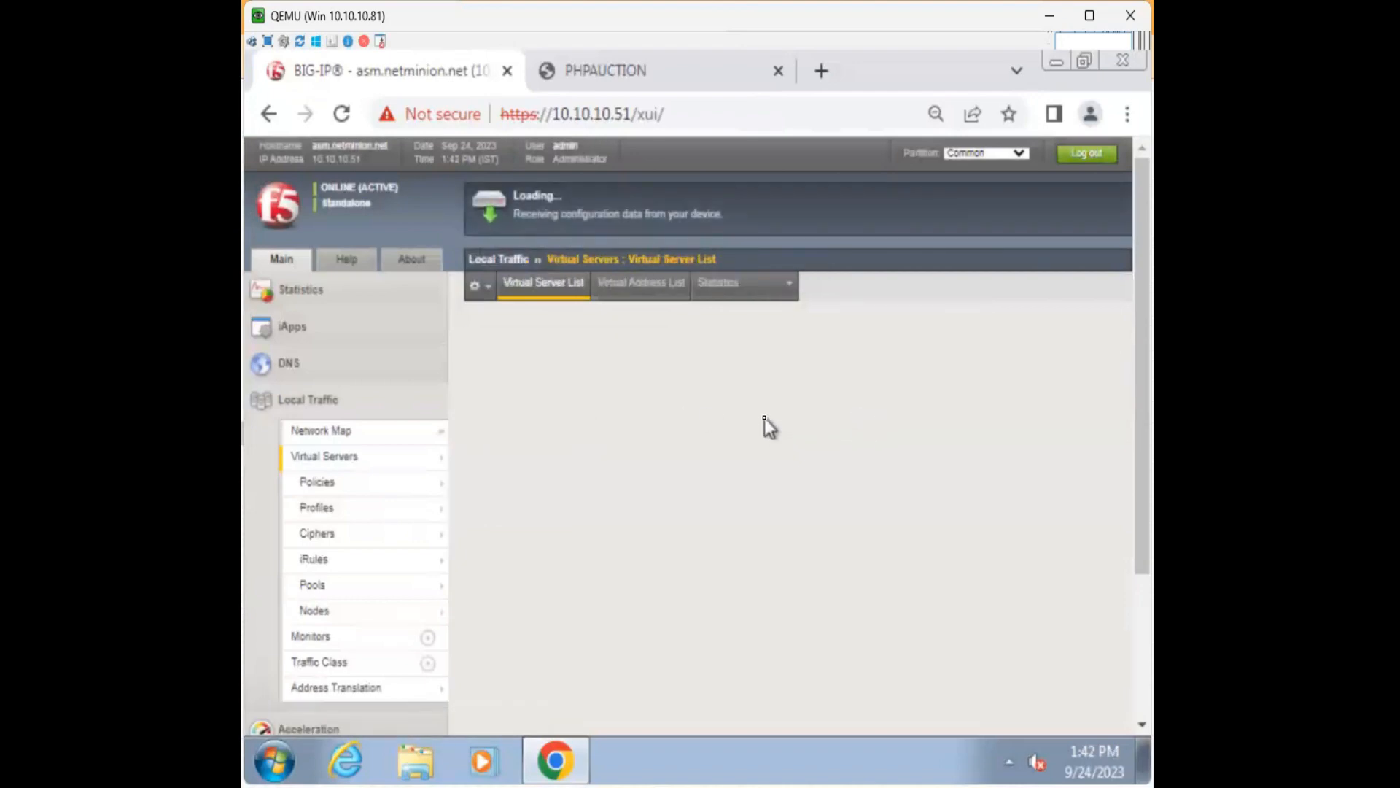
{"action": "mouse_move", "coordinate": [731, 296]}
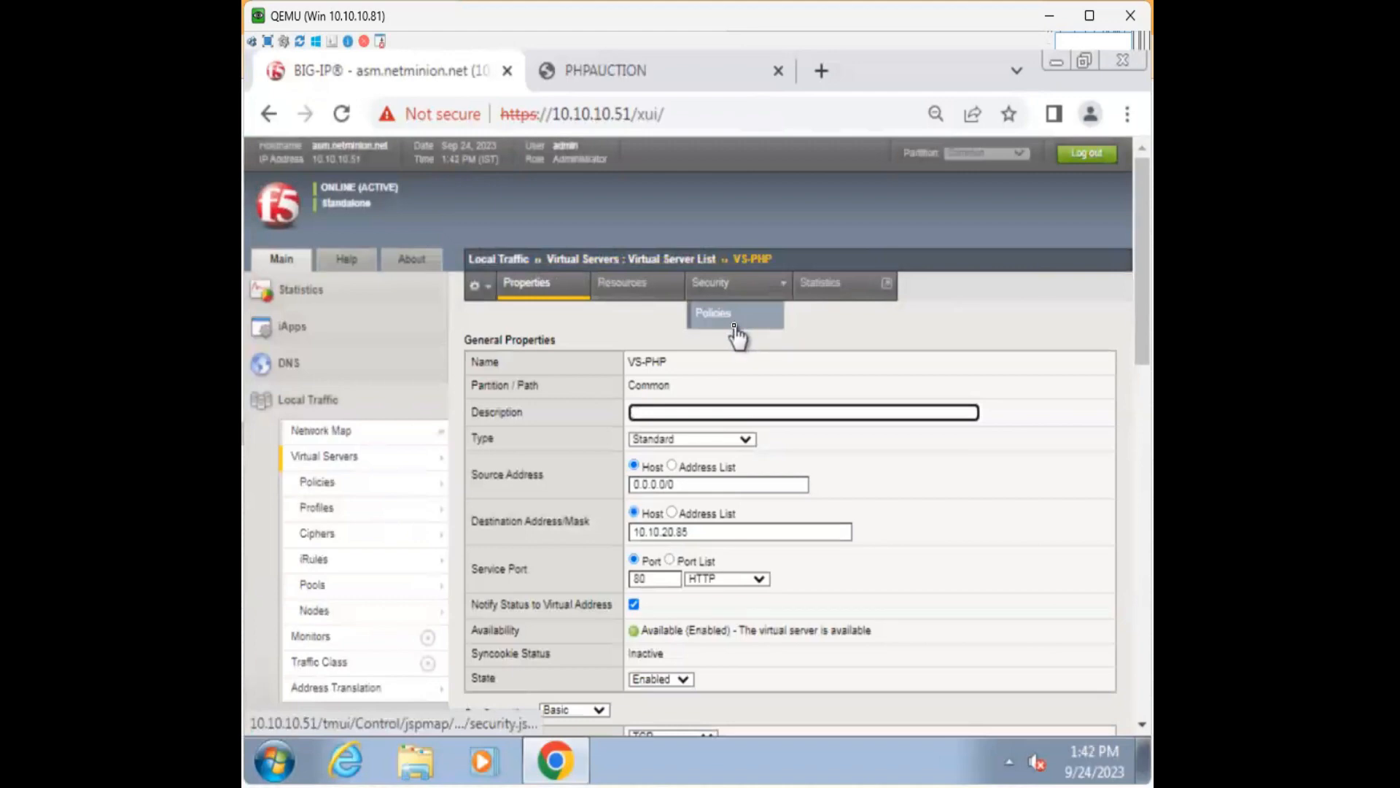
{"action": "left_click", "coordinate": [736, 332]}
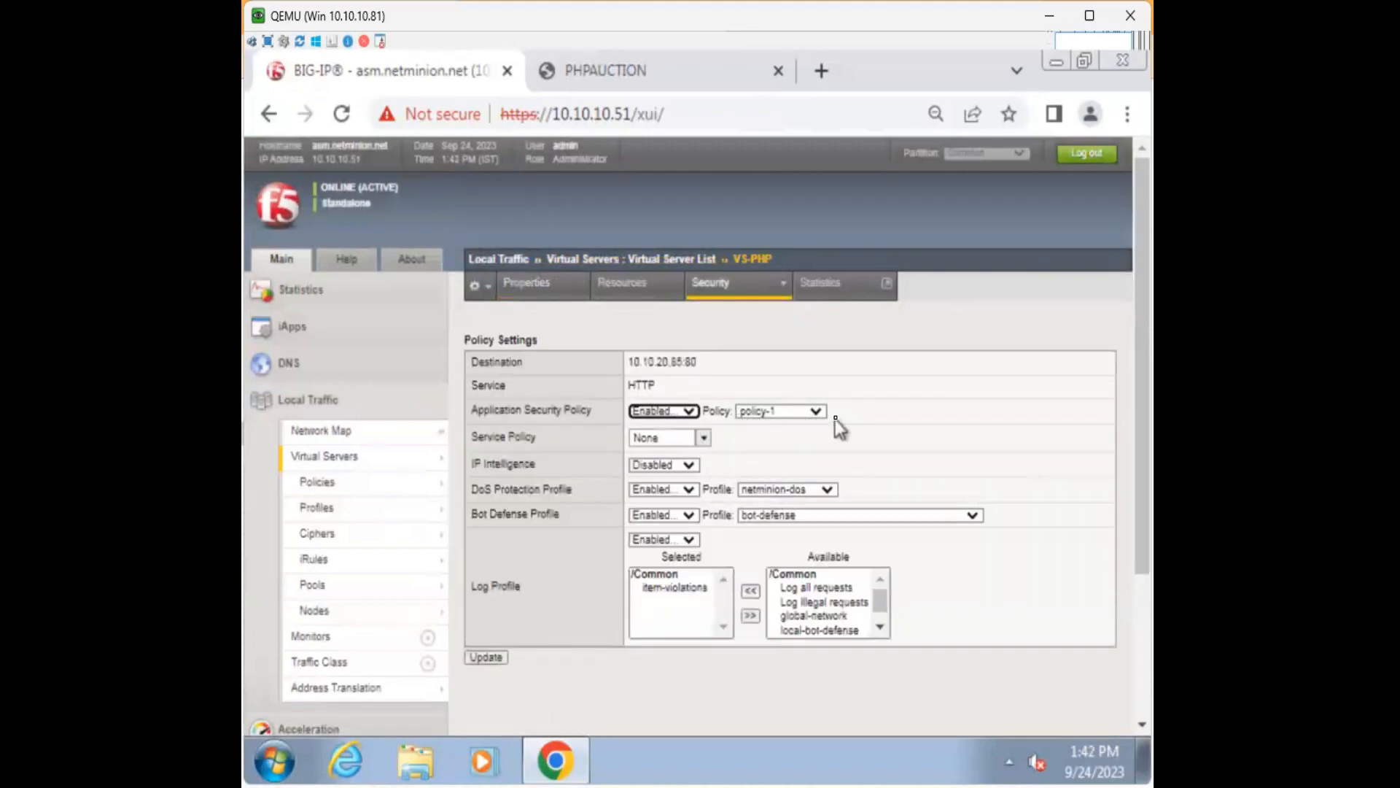
{"action": "left_click", "coordinate": [654, 73]}
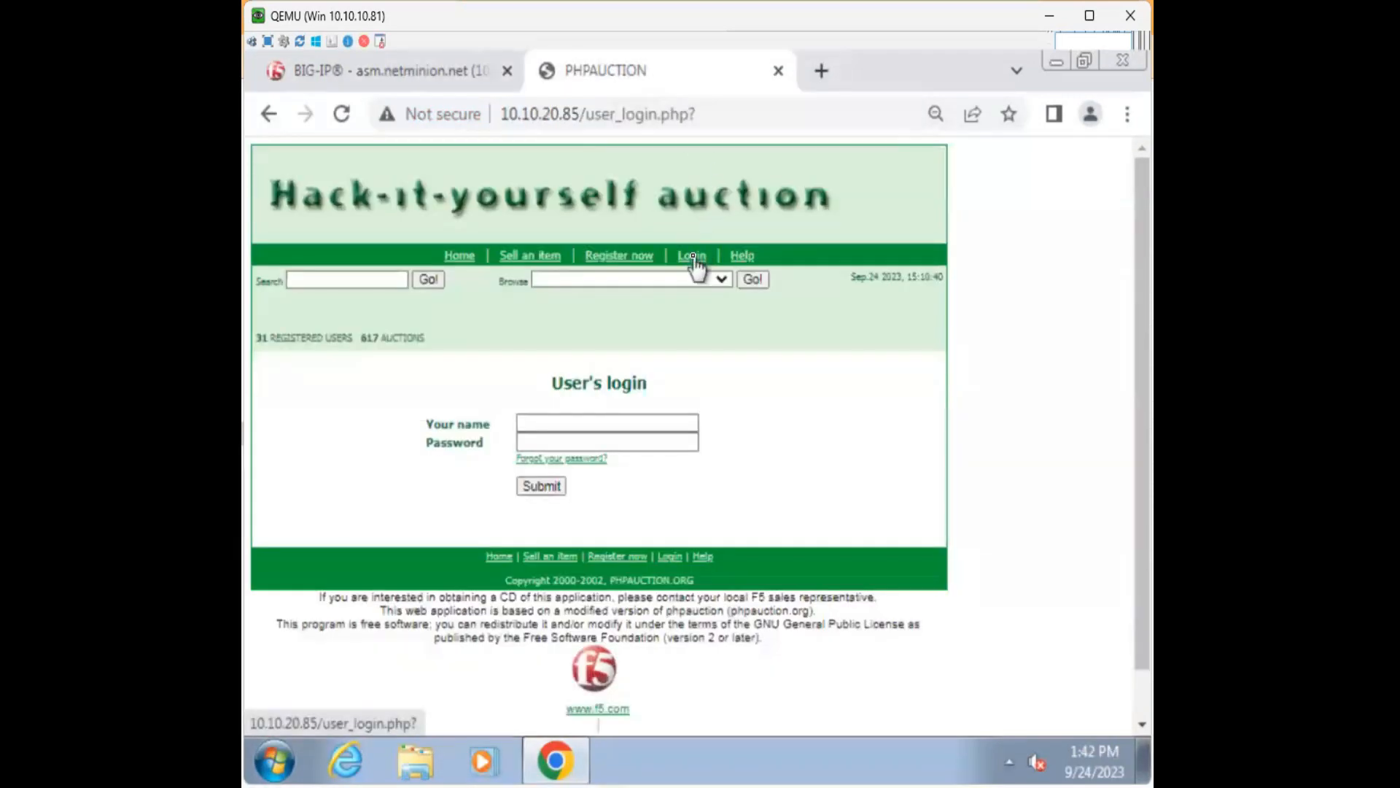
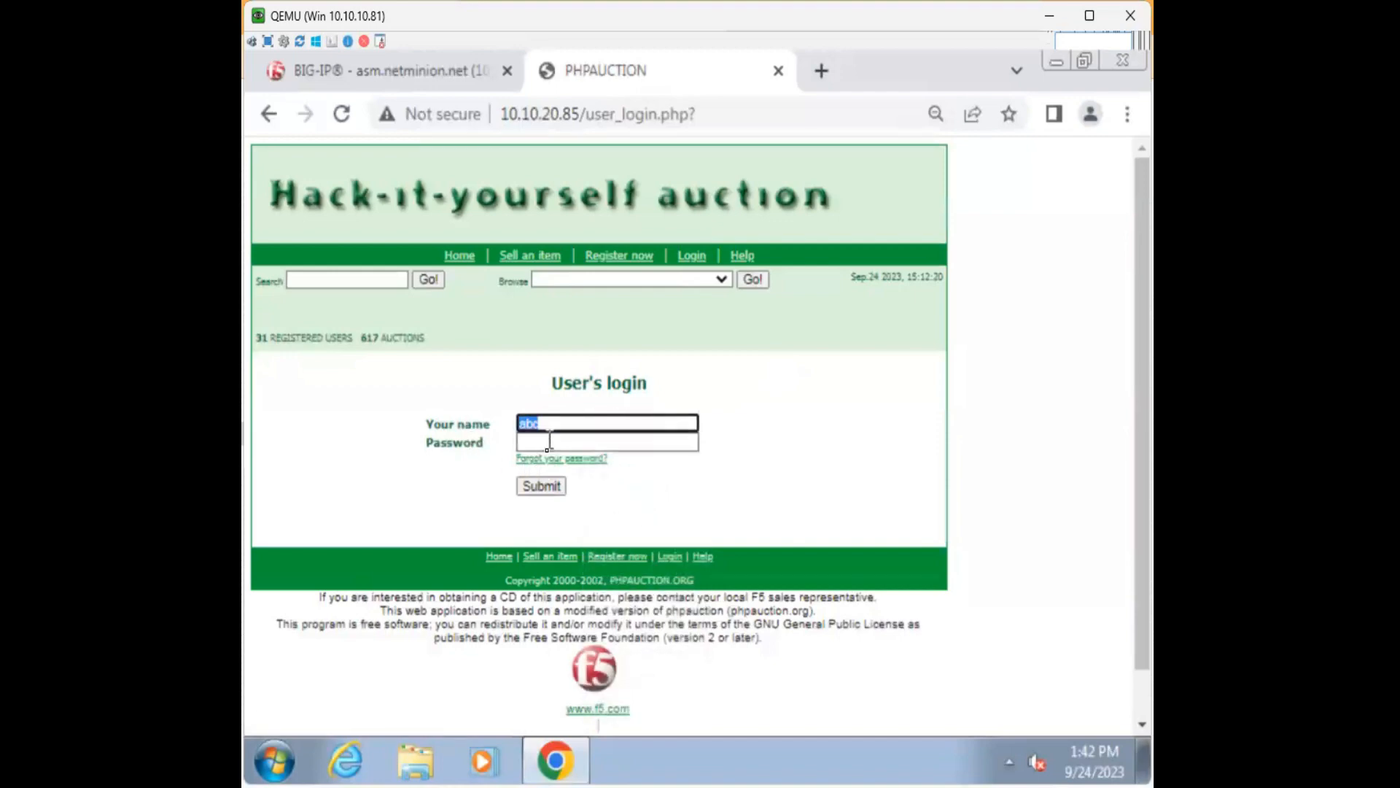
Enter a test password in the PHPAUCTION login form's Password field.
{"action": "left_click", "coordinate": [547, 442]}
{"action": "type", "text": "abc"}
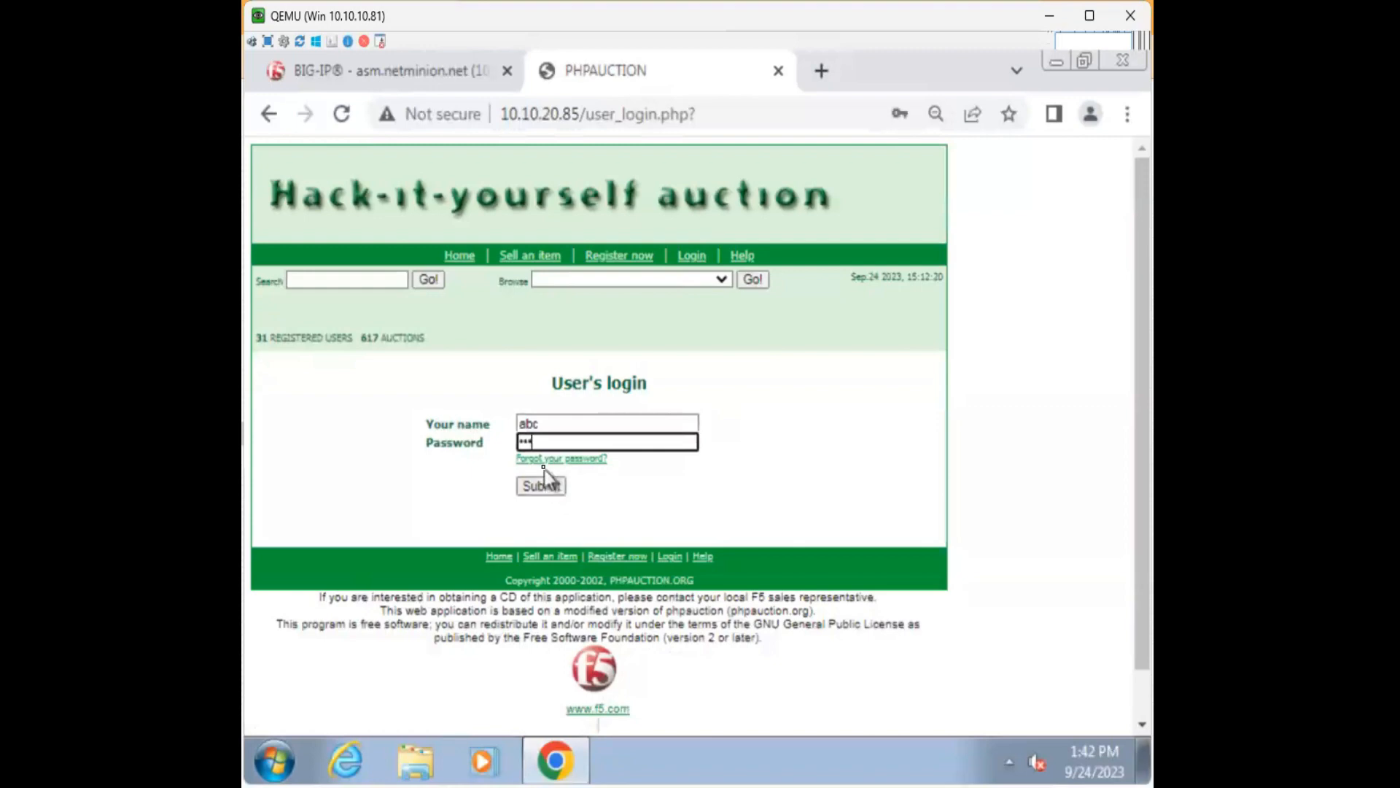
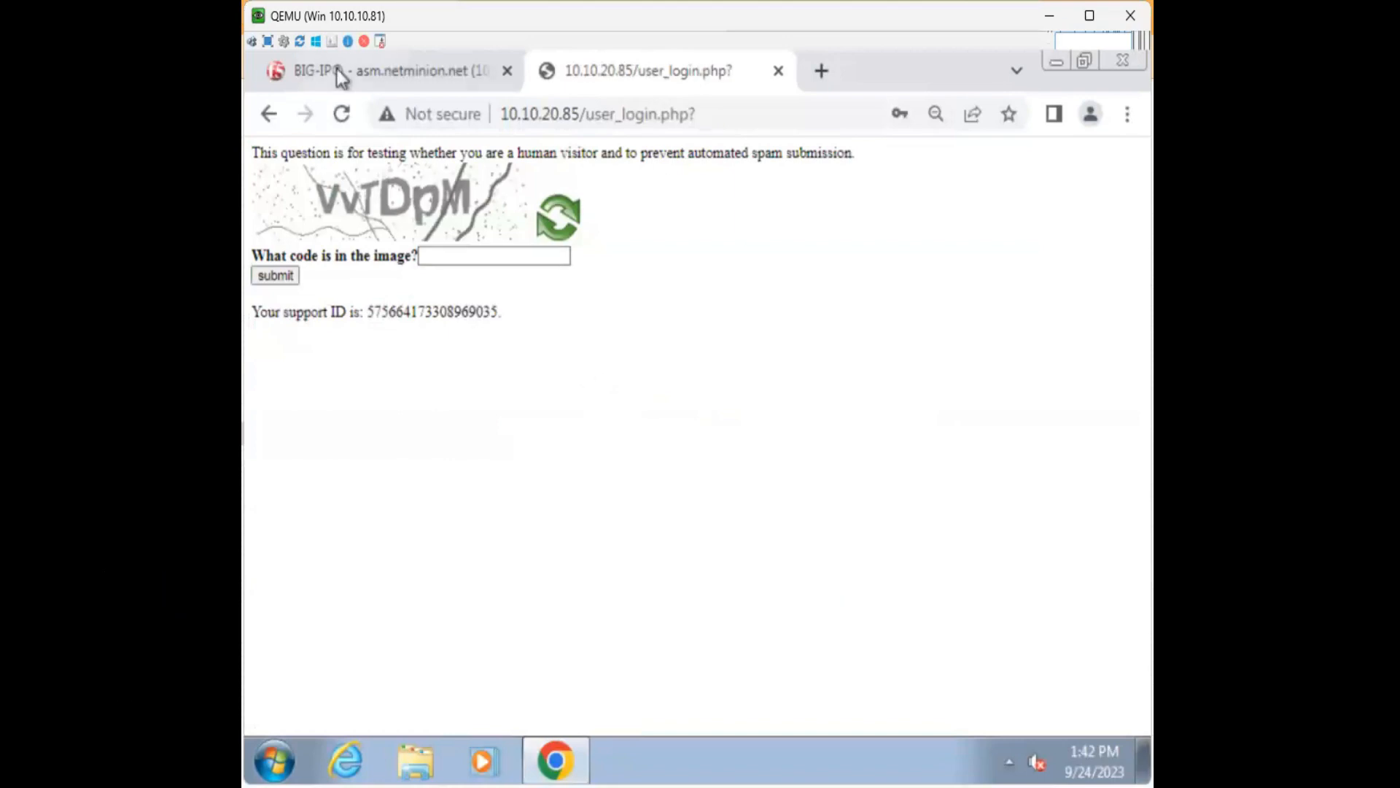
Highlight the support ID number on the blocked login page, then clear the selection.
{"action": "mouse_move", "coordinate": [339, 76]}
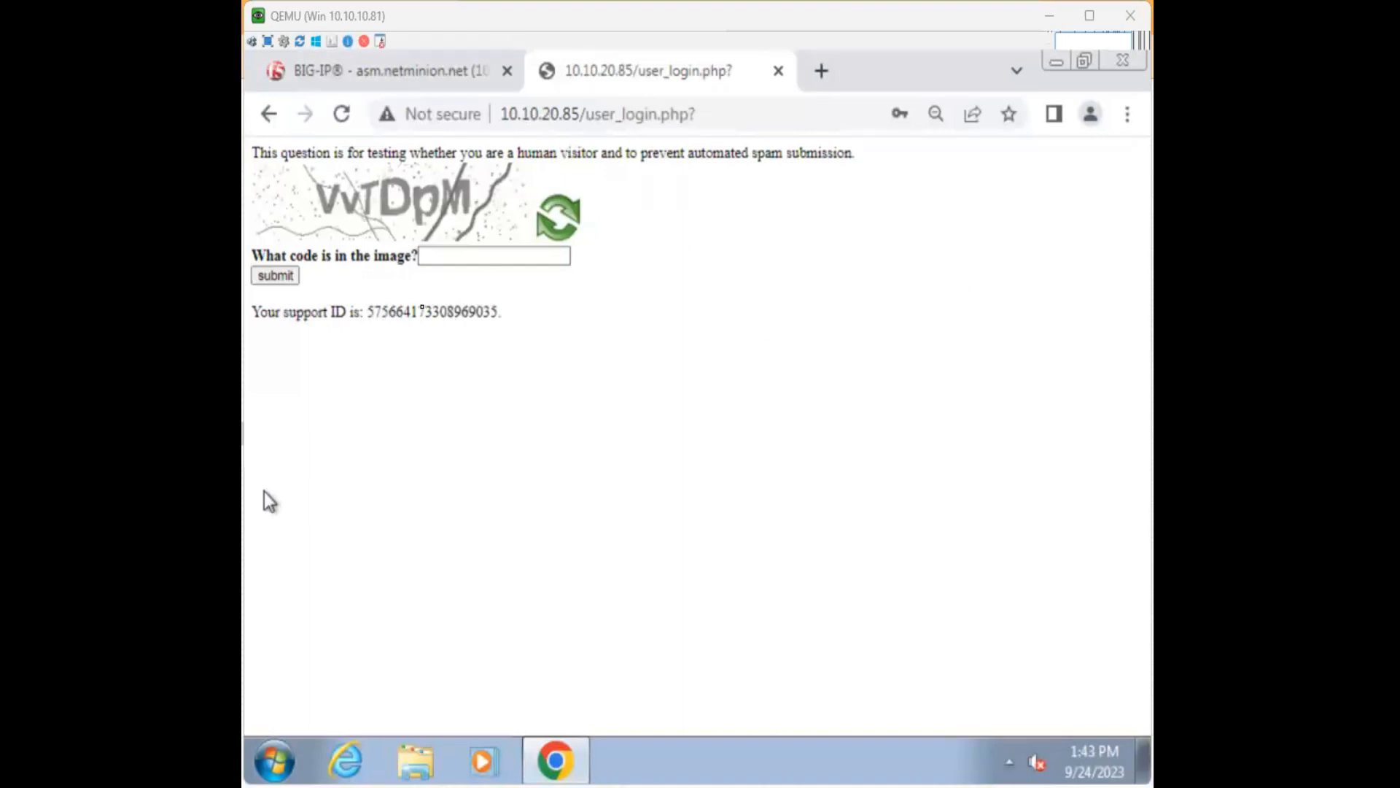
{"action": "double_click", "coordinate": [426, 311]}
{"action": "left_click", "coordinate": [592, 338]}
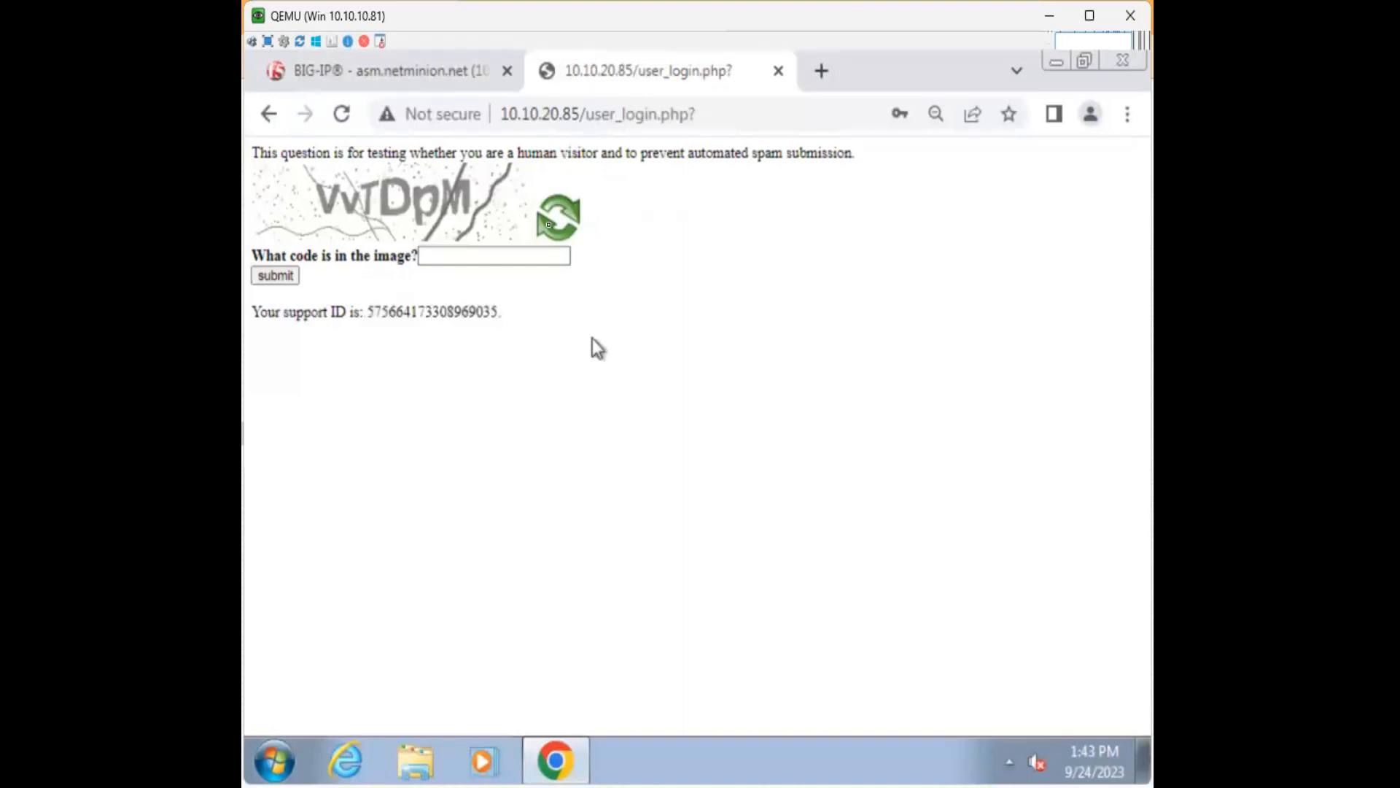
In BIG-IP, open the Security > Event Logs > Application > Requests log.
{"action": "left_click", "coordinate": [430, 70]}
{"action": "scroll", "coordinate": [378, 515], "scroll_direction": "down", "scroll_amount": 3}
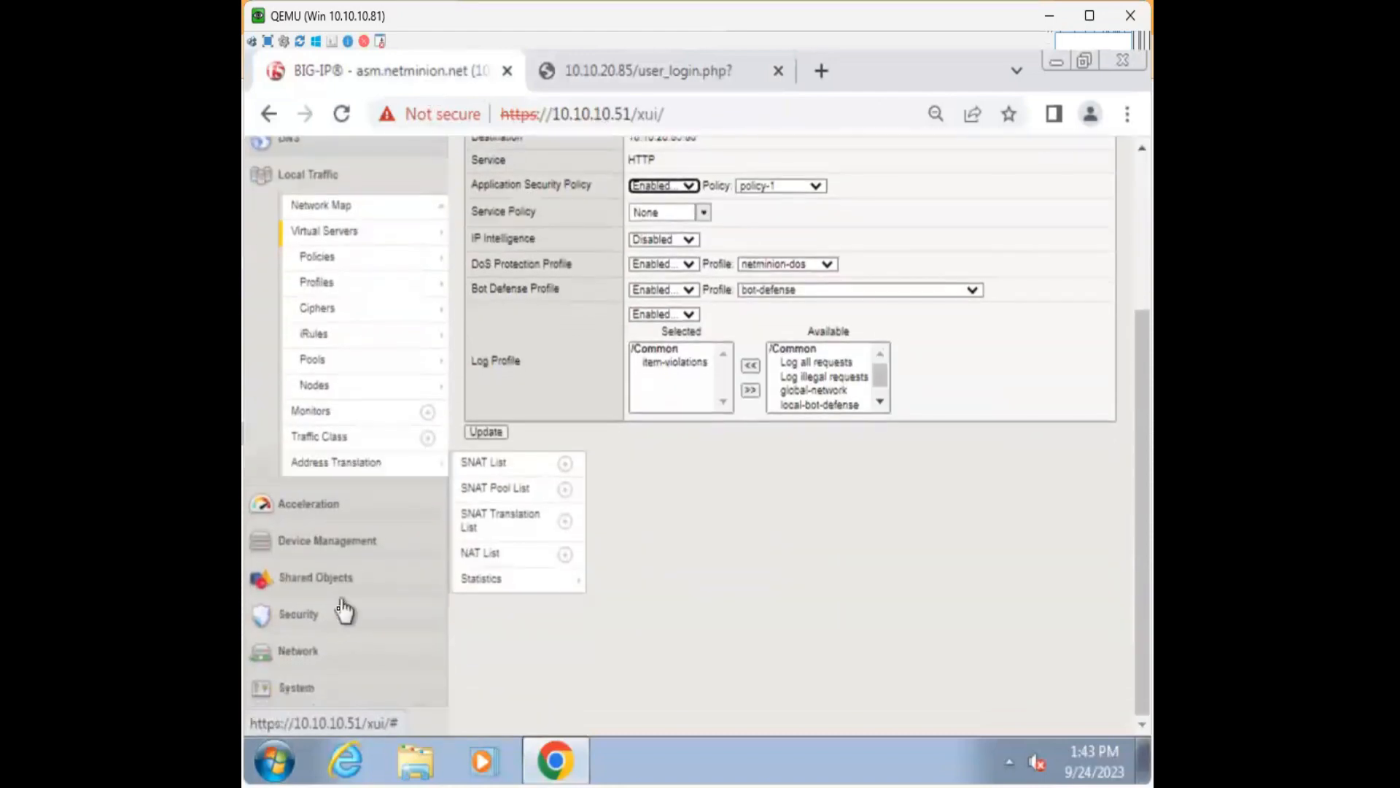
{"action": "left_click", "coordinate": [343, 612]}
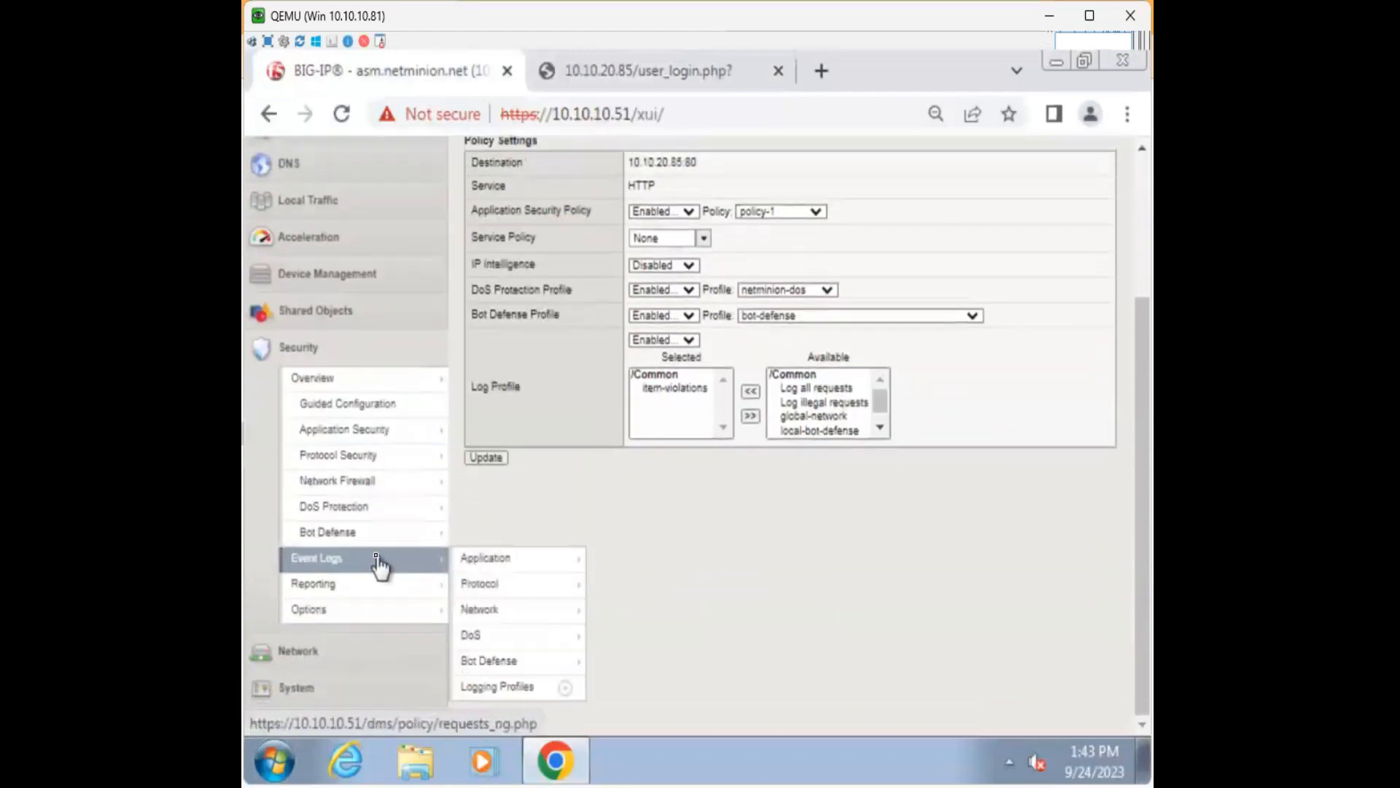
{"action": "left_click", "coordinate": [377, 559]}
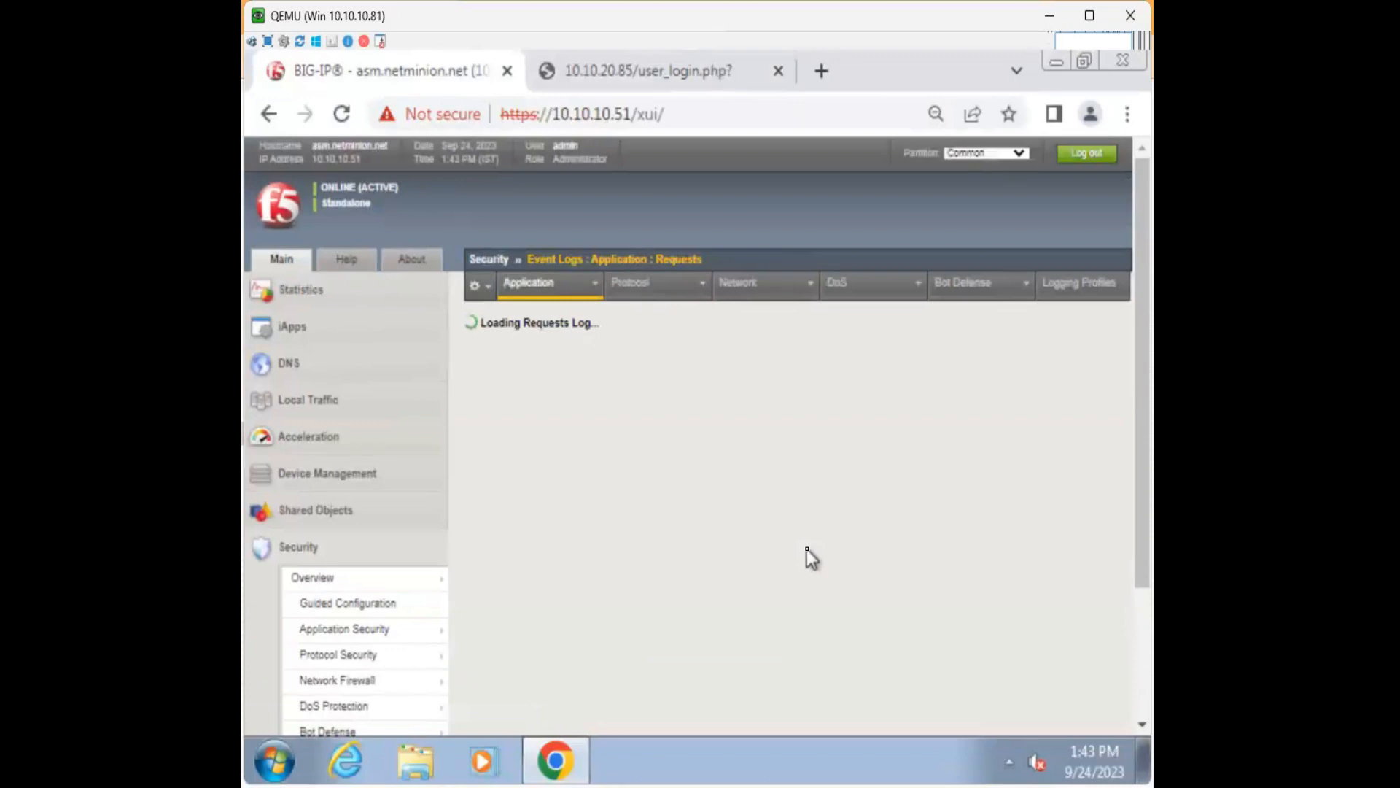
{"action": "scroll", "coordinate": [684, 496], "scroll_direction": "down", "scroll_amount": 1}
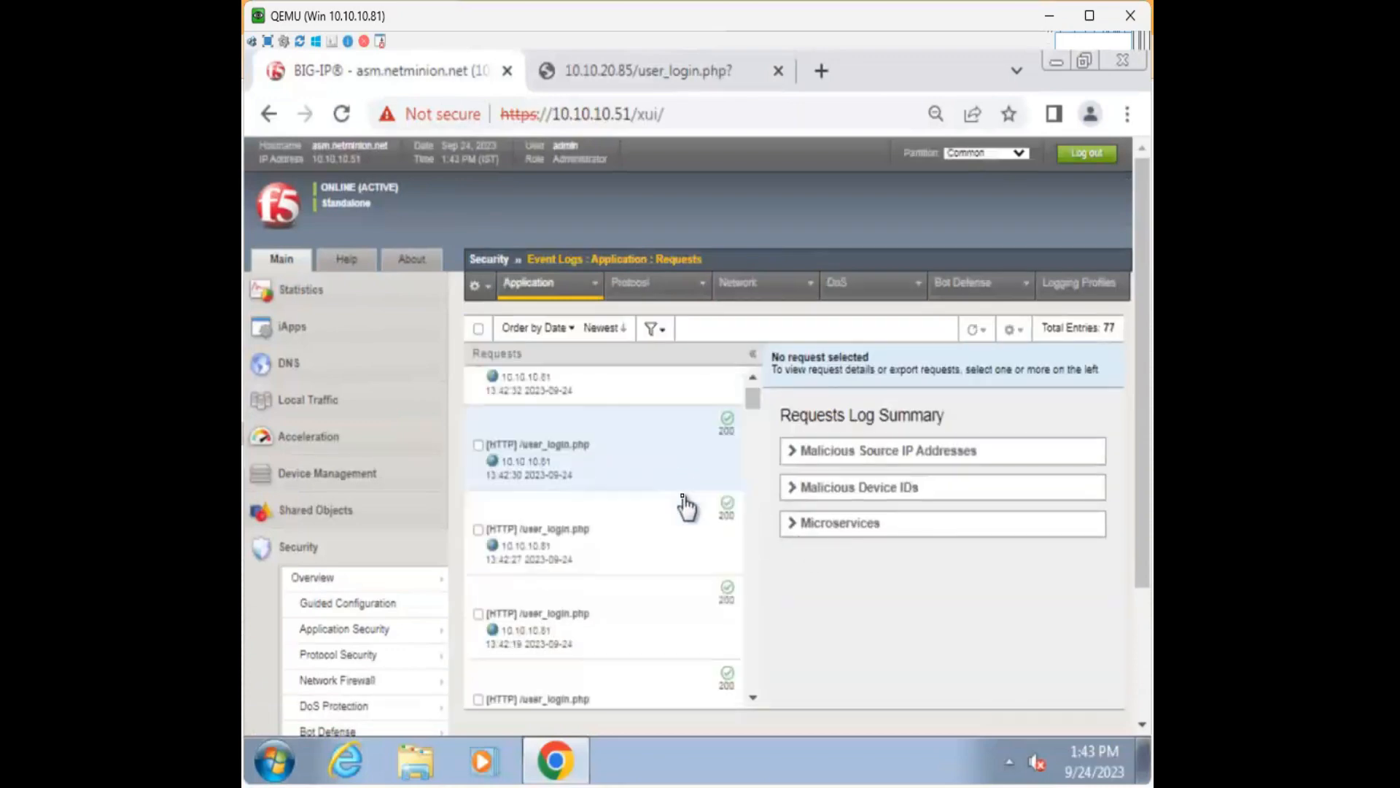
{"action": "scroll", "coordinate": [684, 503], "scroll_direction": "down", "scroll_amount": 1}
{"action": "scroll", "coordinate": [685, 507], "scroll_direction": "down", "scroll_amount": 5}
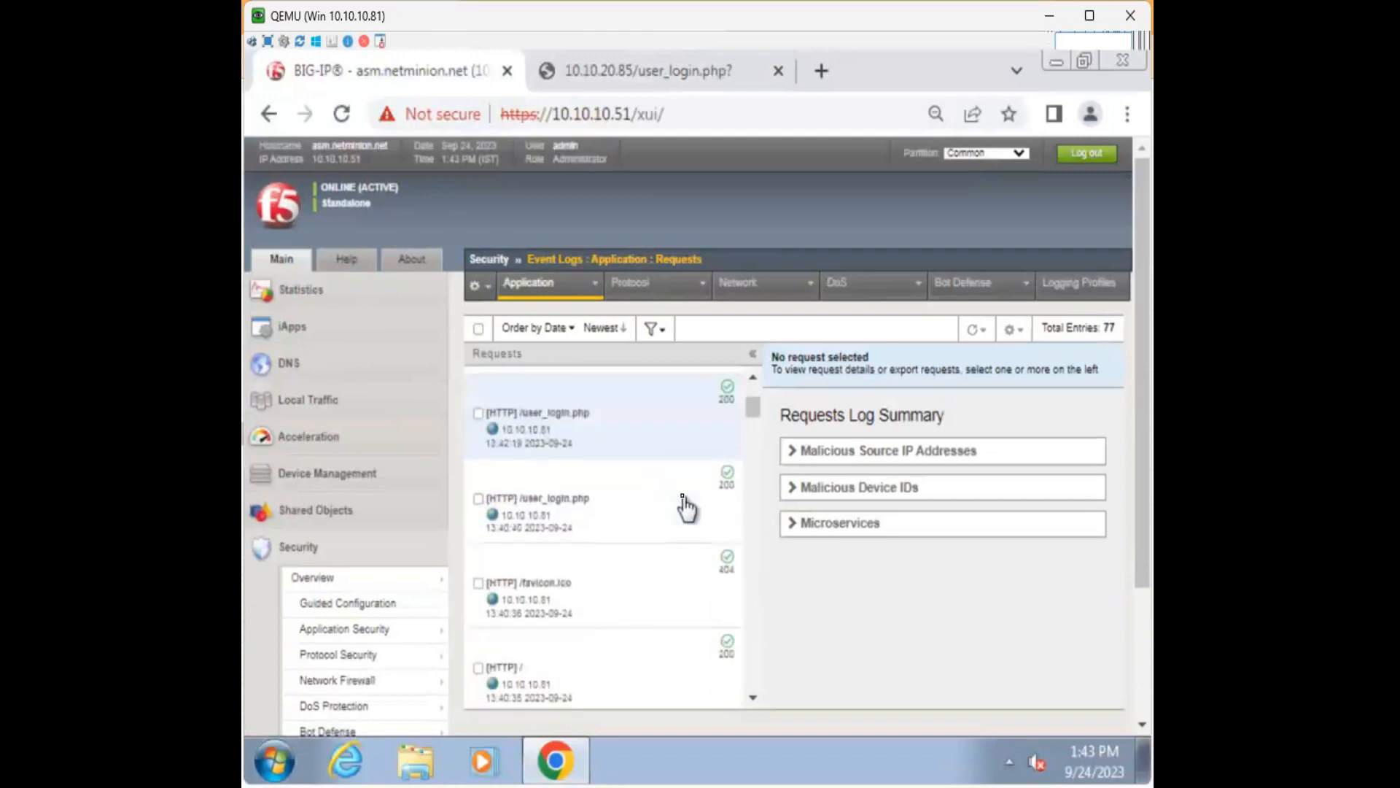
{"action": "scroll", "coordinate": [685, 508], "scroll_direction": "down", "scroll_amount": 5}
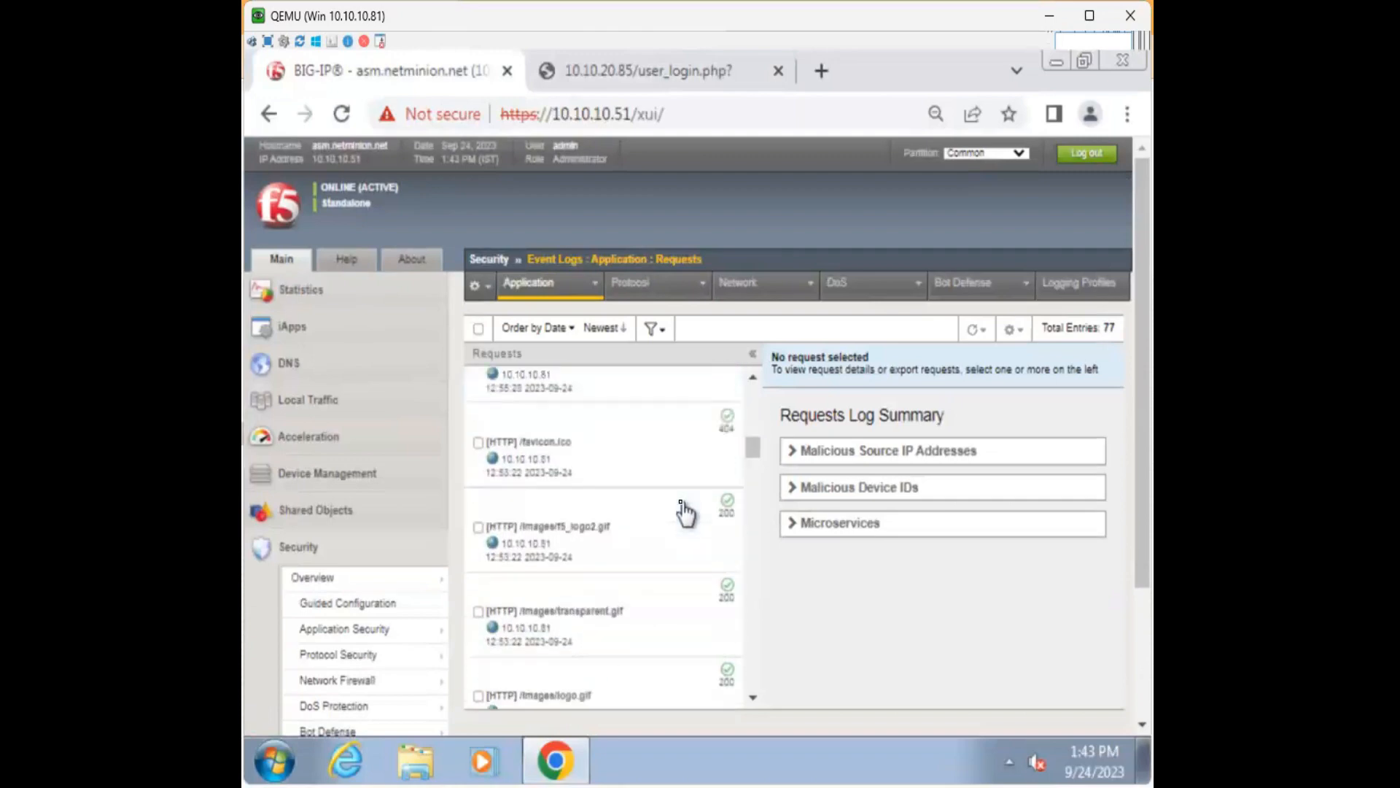
{"action": "scroll", "coordinate": [684, 511], "scroll_direction": "up", "scroll_amount": 10}
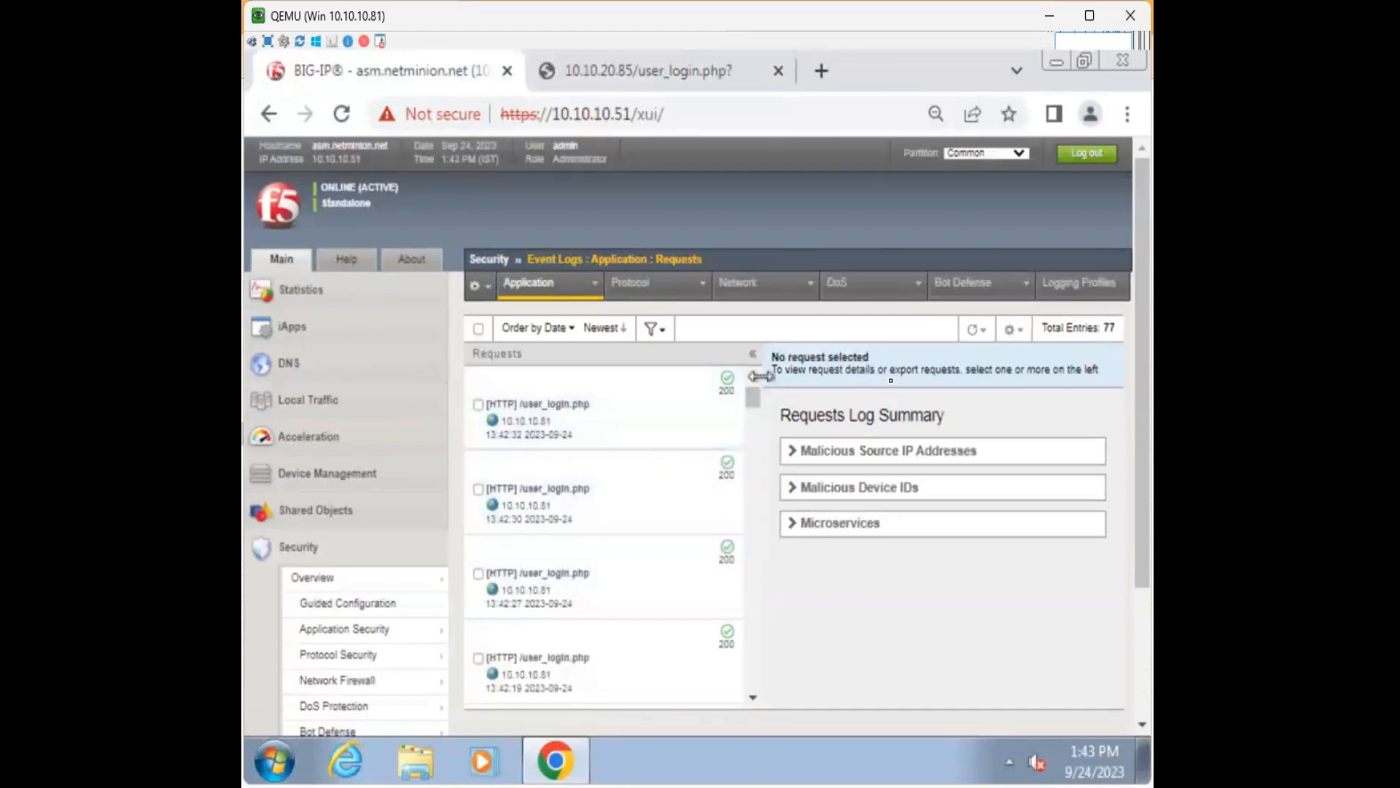
Filter the request log to /Common/policy-1 blocked requests, leaving 3 /buy.php entries.
{"action": "left_click", "coordinate": [664, 333]}
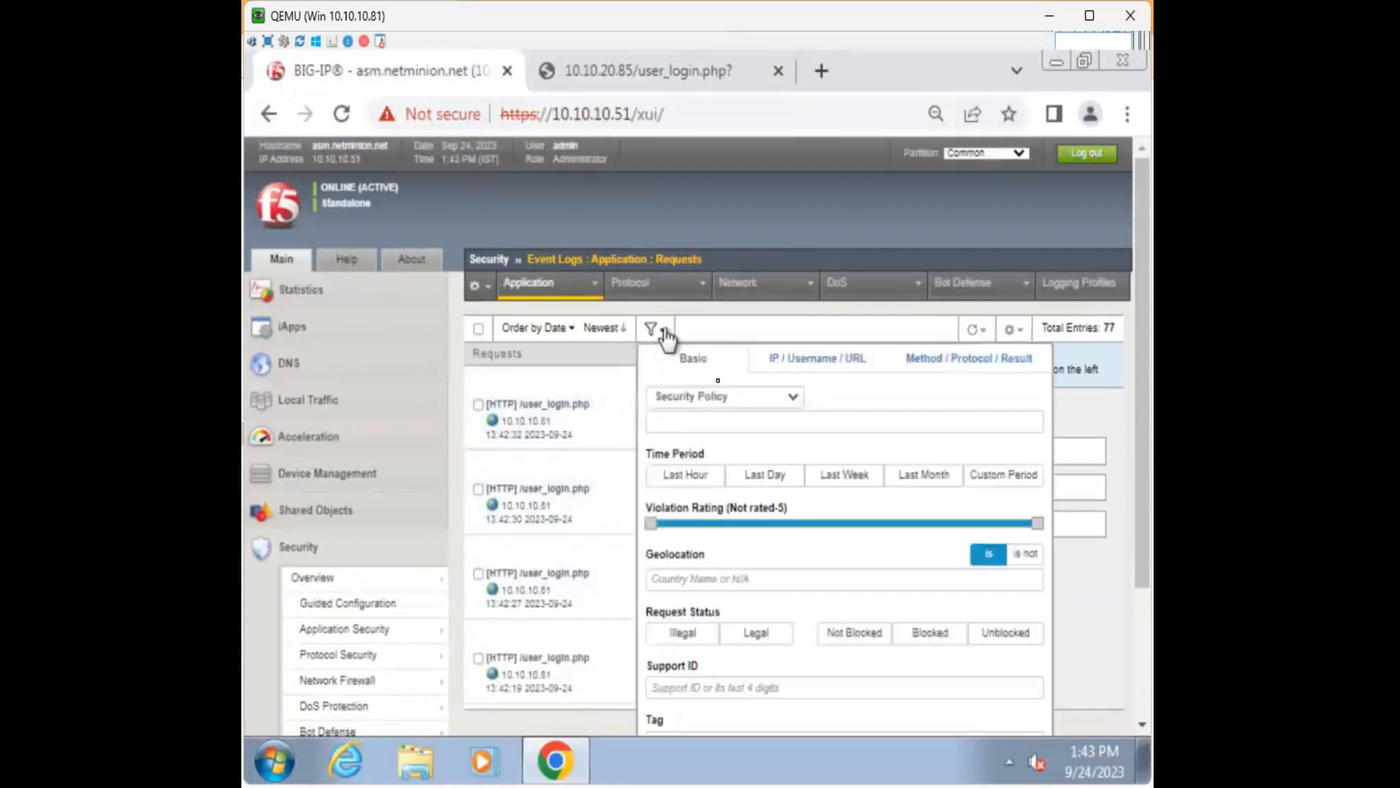
{"action": "left_click", "coordinate": [794, 424]}
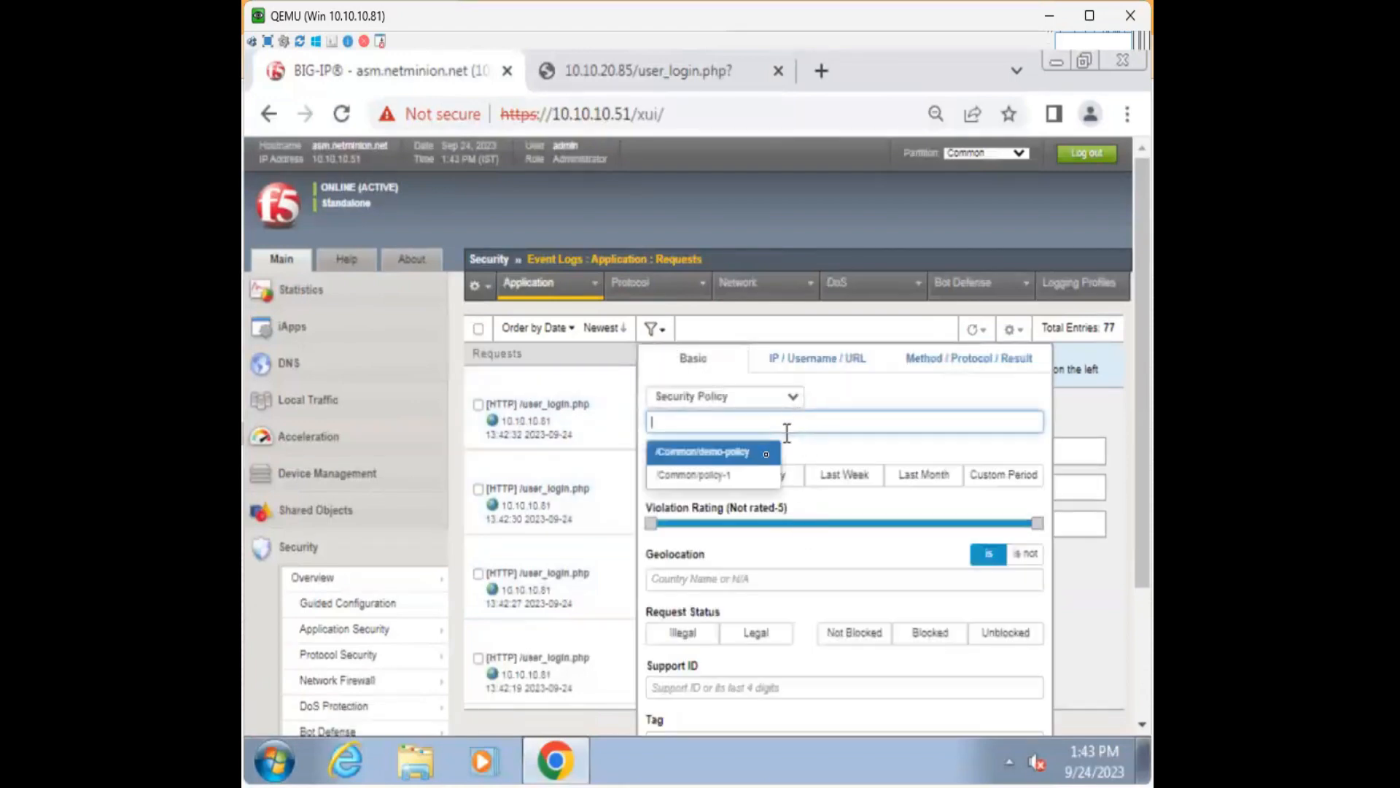
{"action": "left_click", "coordinate": [756, 476]}
{"action": "scroll", "coordinate": [821, 425], "scroll_direction": "down", "scroll_amount": 3}
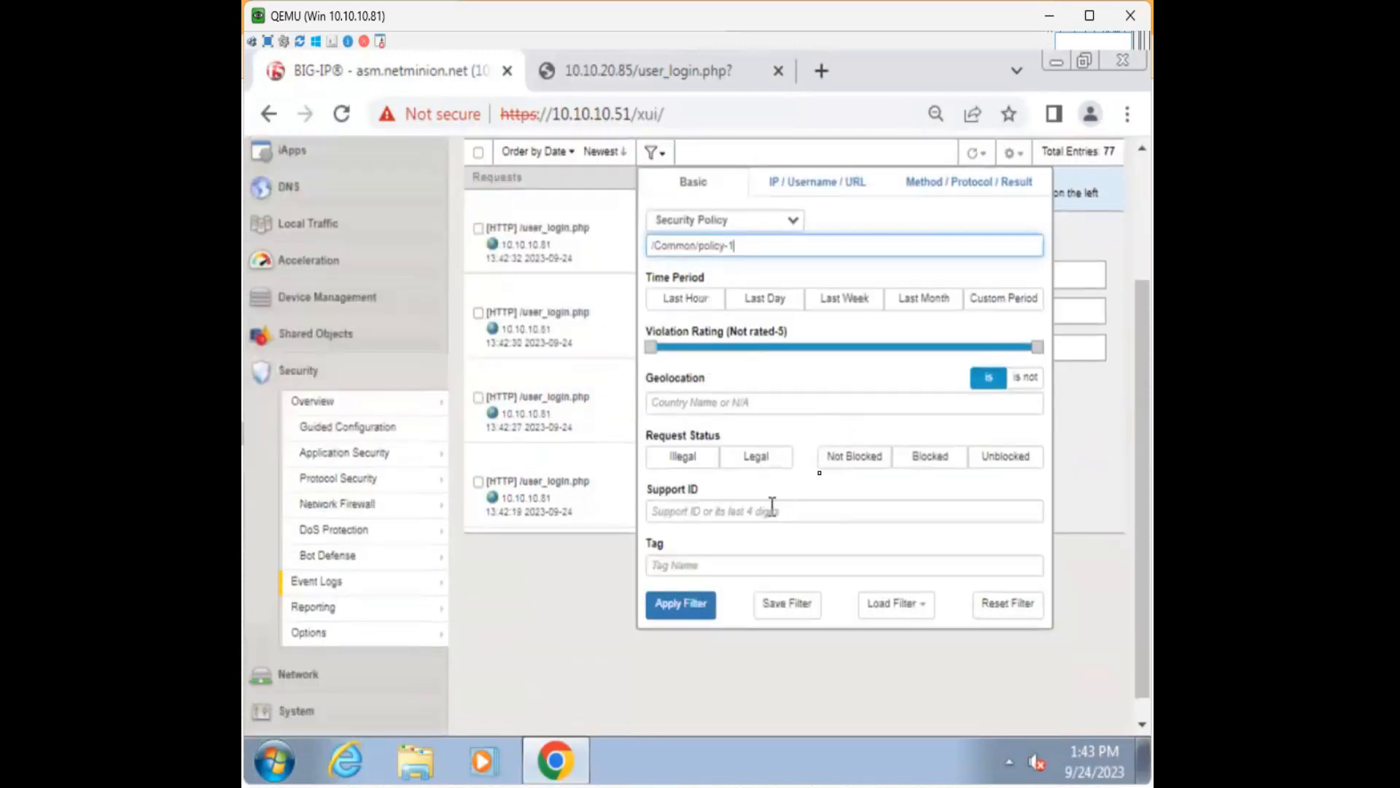
{"action": "left_click", "coordinate": [916, 467]}
{"action": "left_click", "coordinate": [679, 603]}
{"action": "scroll", "coordinate": [675, 509], "scroll_direction": "up", "scroll_amount": 3}
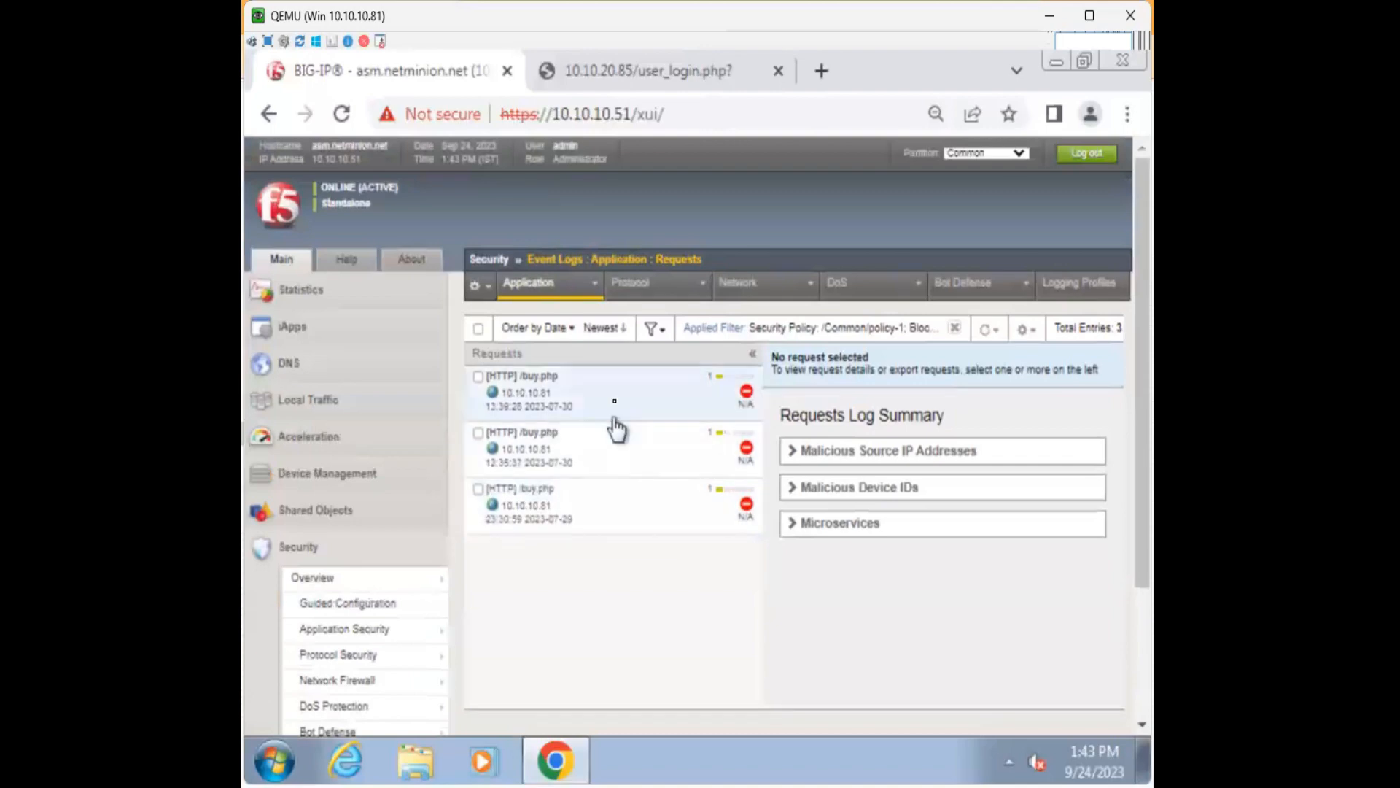
View the Application Security policies list, then reopen the application requests log showing all 77 entries.
{"action": "left_click", "coordinate": [408, 628]}
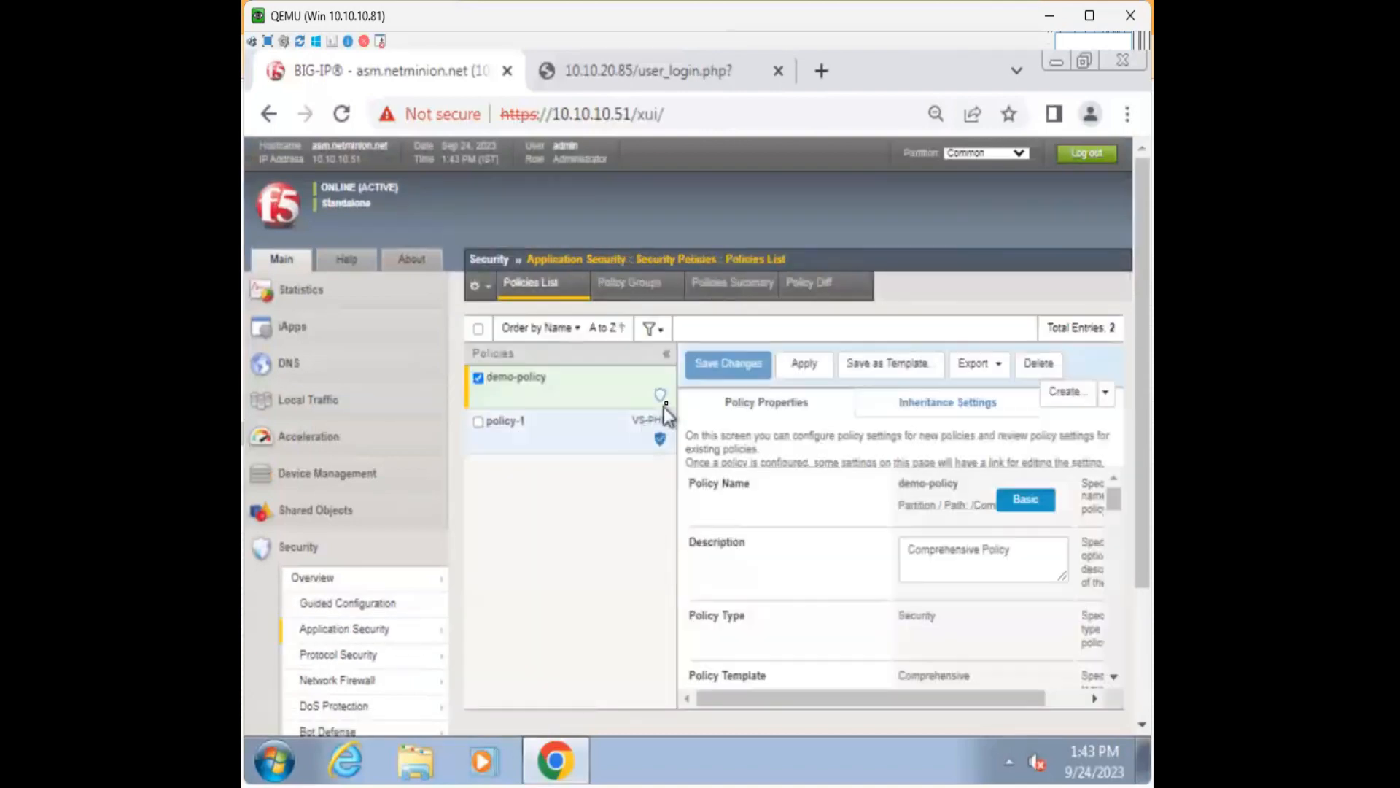
{"action": "mouse_move", "coordinate": [389, 578]}
{"action": "scroll", "coordinate": [389, 577], "scroll_direction": "down", "scroll_amount": 2}
{"action": "mouse_move", "coordinate": [372, 640]}
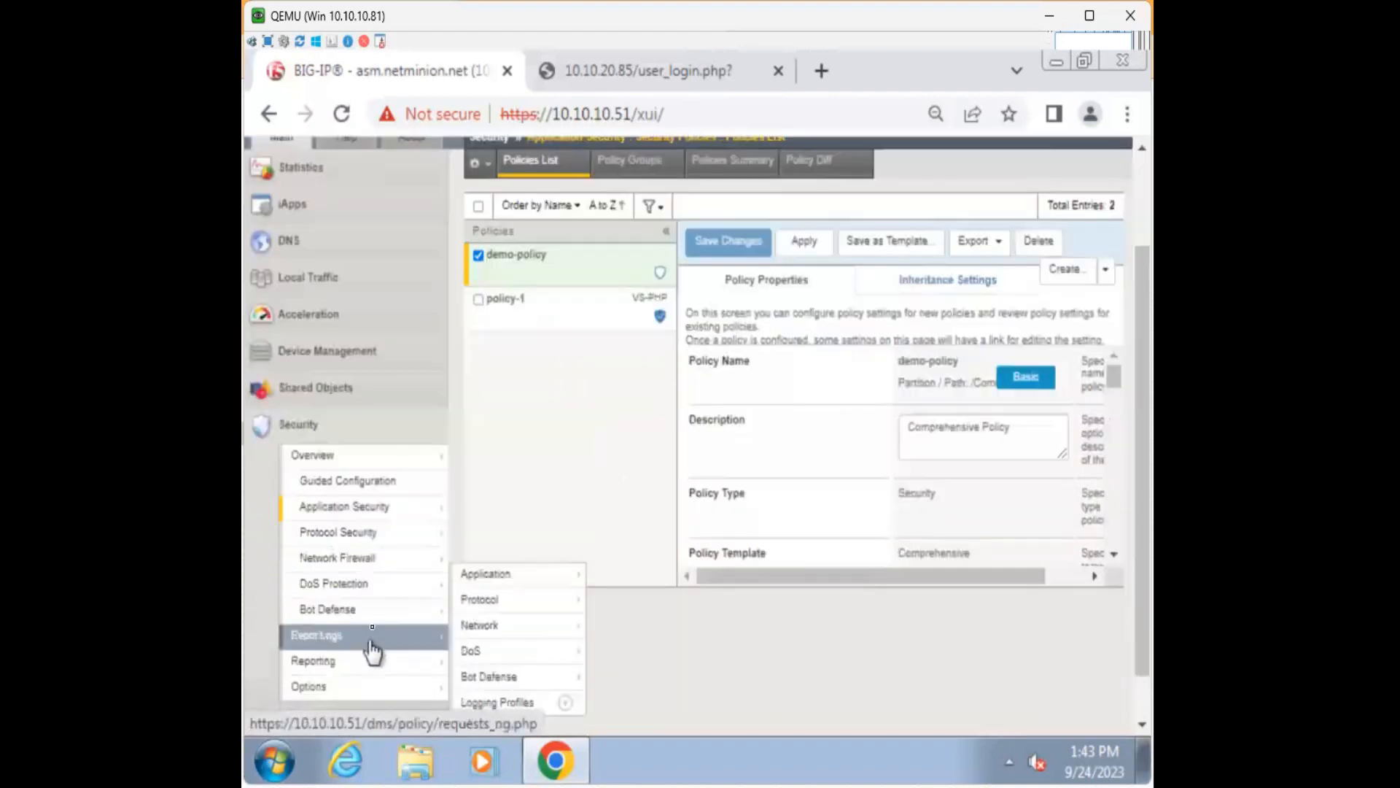
{"action": "mouse_move", "coordinate": [513, 607]}
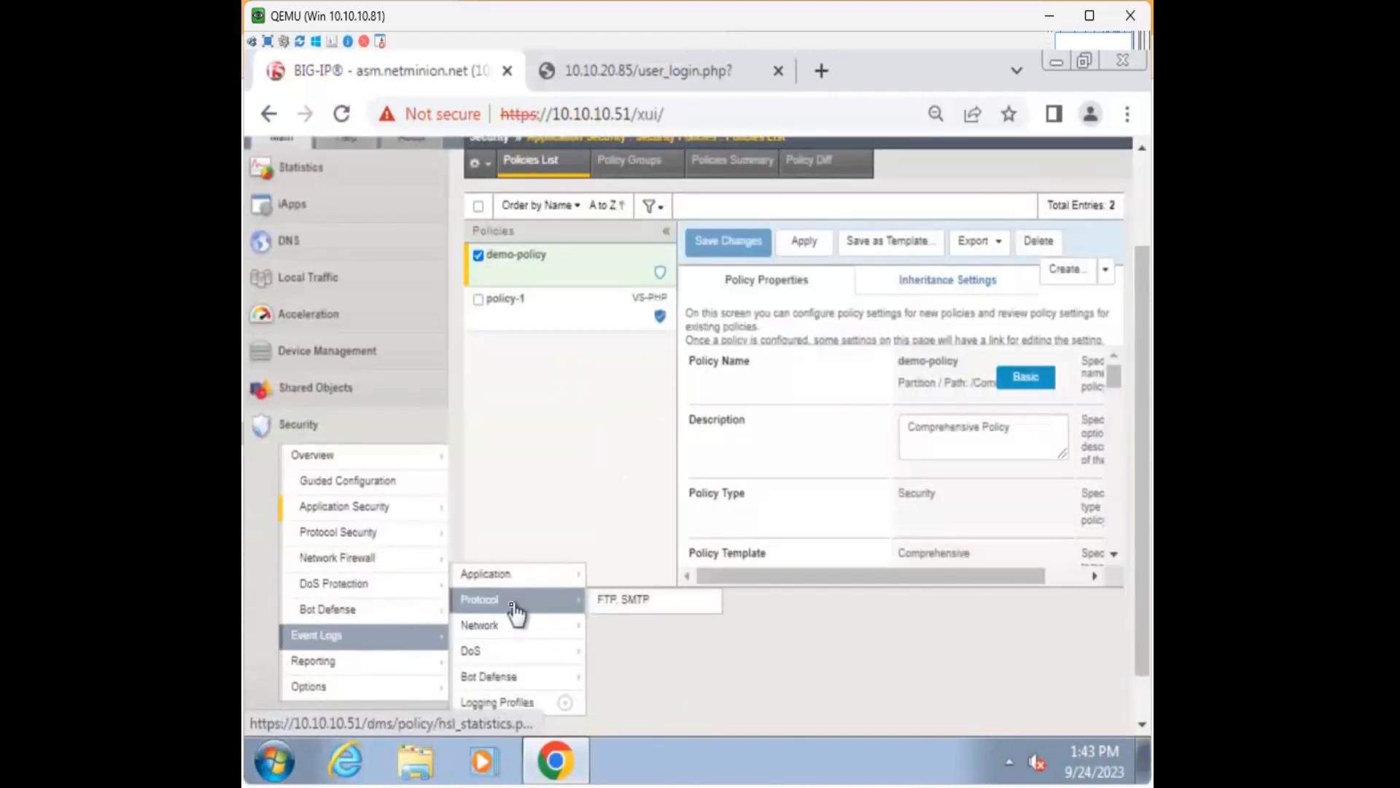
{"action": "scroll", "coordinate": [513, 608], "scroll_direction": "down", "scroll_amount": 1}
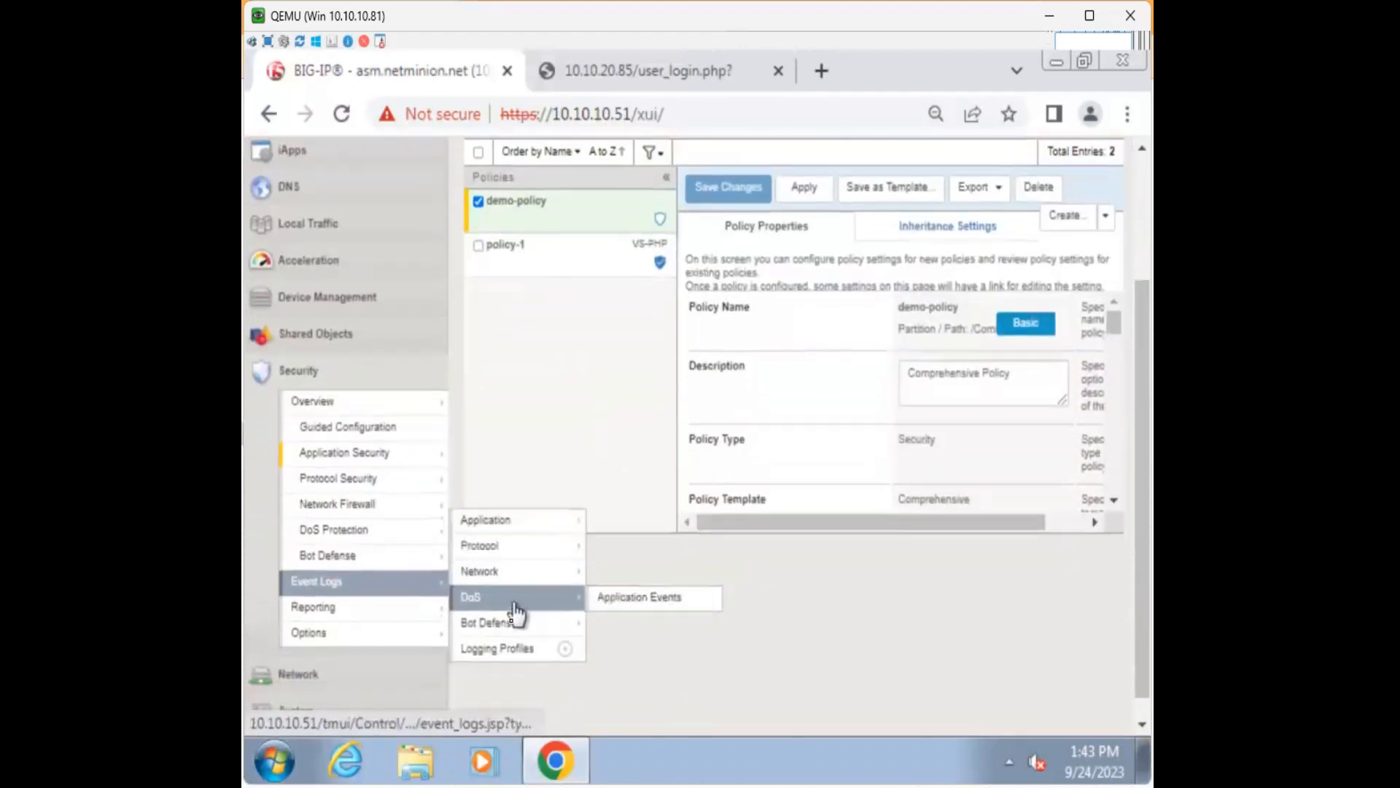
{"action": "left_click", "coordinate": [513, 532]}
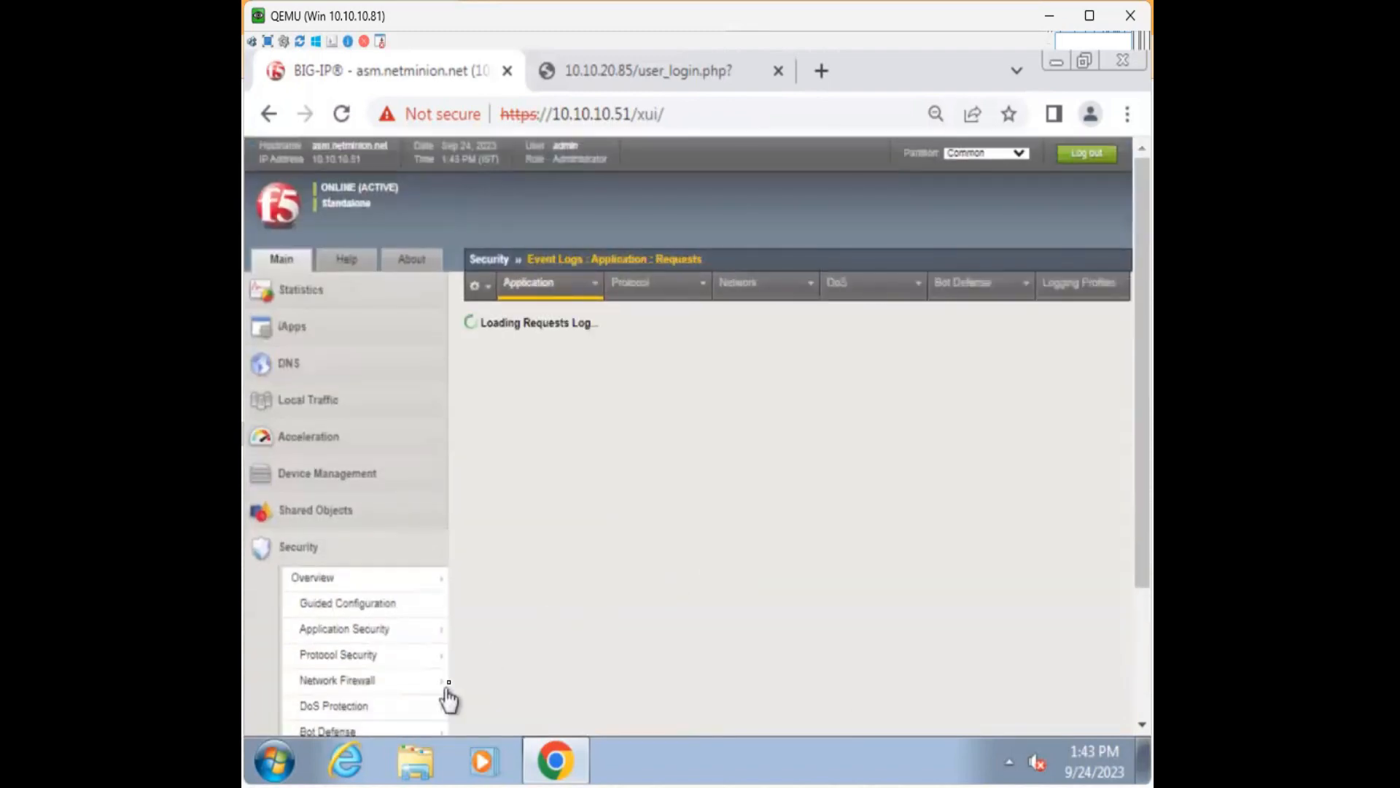
{"action": "scroll", "coordinate": [466, 656], "scroll_direction": "down", "scroll_amount": 2}
Read policy-1's 3/100 failed logins in the Brute Force Attacks log, then return to user_login.php.
{"action": "mouse_move", "coordinate": [572, 178]}
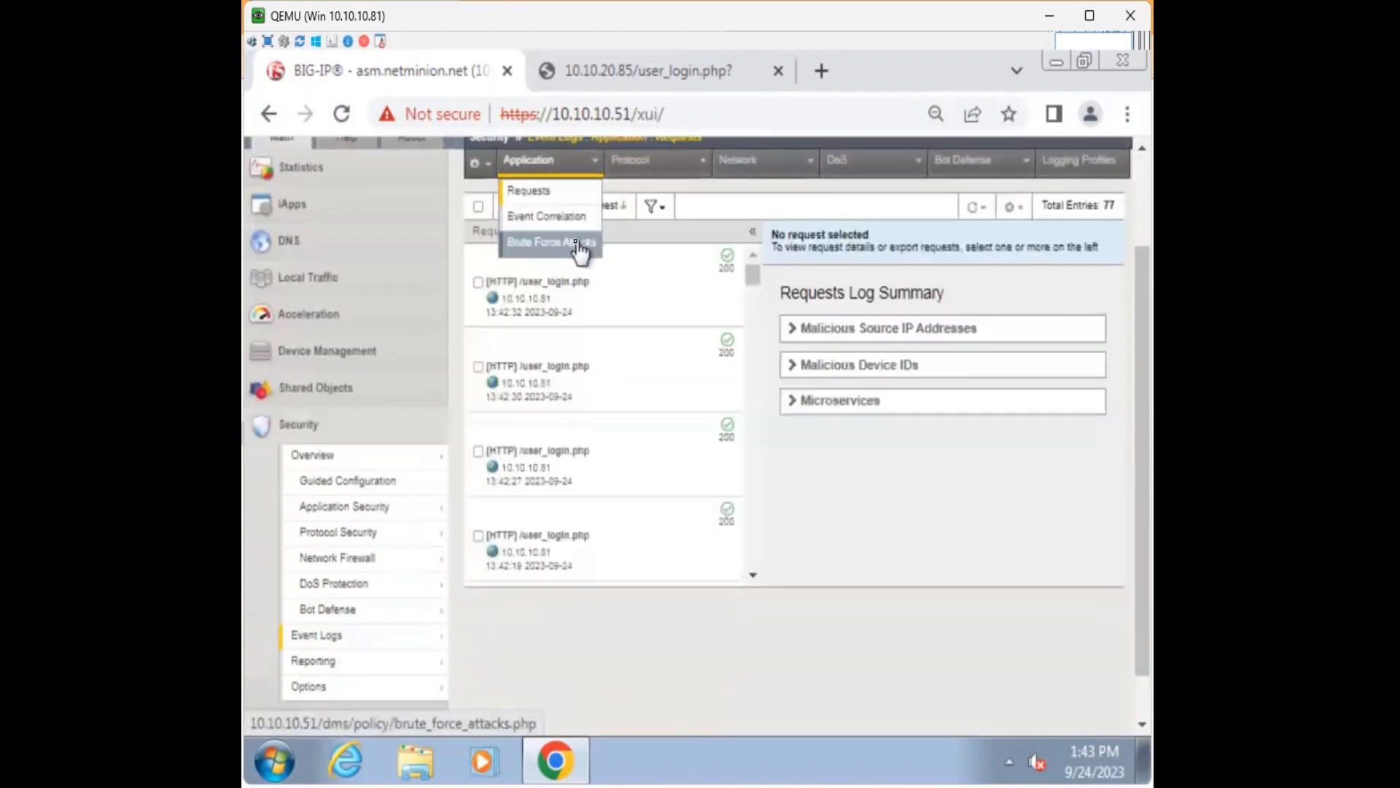
{"action": "left_click", "coordinate": [576, 241]}
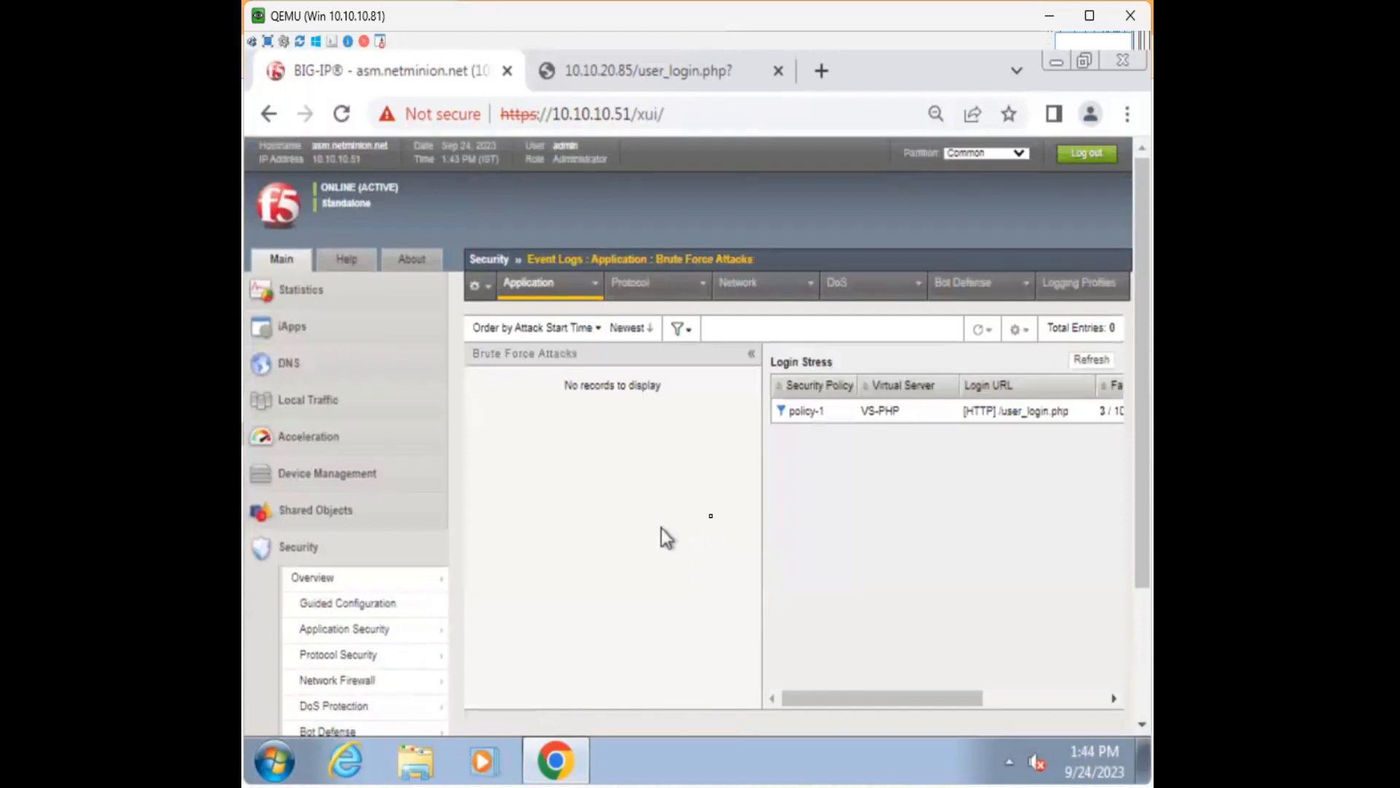
{"action": "left_click_drag", "start_coordinate": [848, 698], "coordinate": [982, 698]}
{"action": "left_click_drag", "start_coordinate": [880, 412], "coordinate": [1047, 545]}
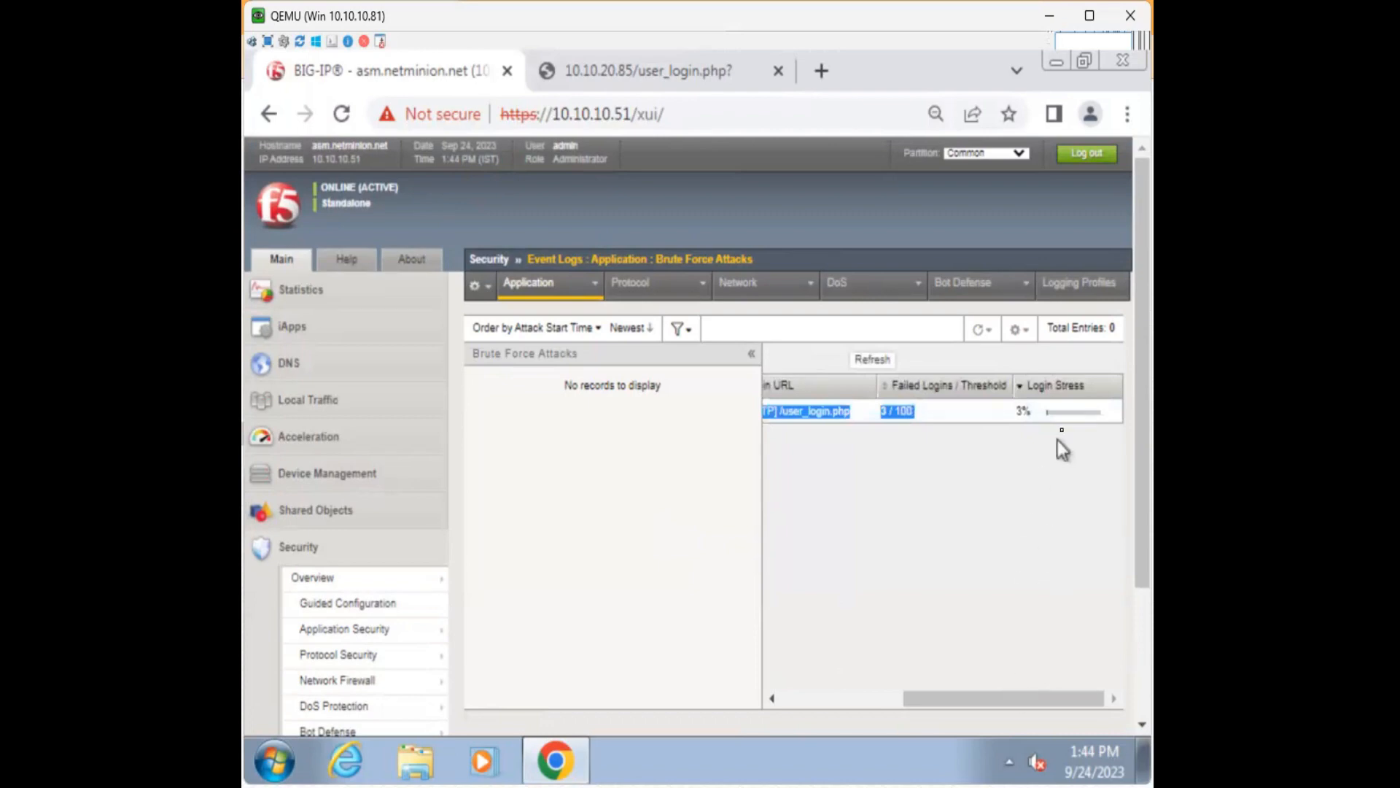
{"action": "left_click_drag", "start_coordinate": [1069, 410], "coordinate": [817, 411]}
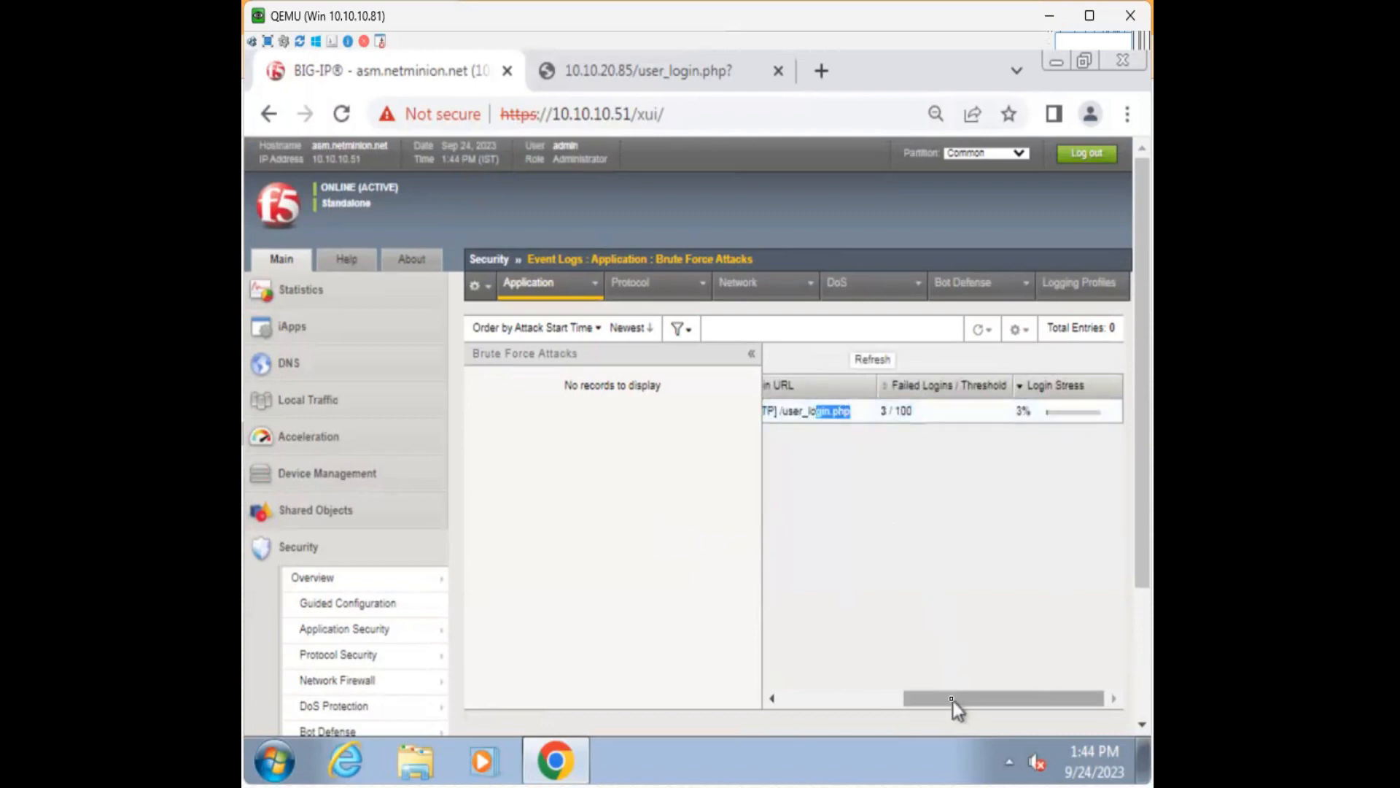
{"action": "left_click_drag", "start_coordinate": [952, 702], "coordinate": [824, 700]}
{"action": "left_click", "coordinate": [881, 558]}
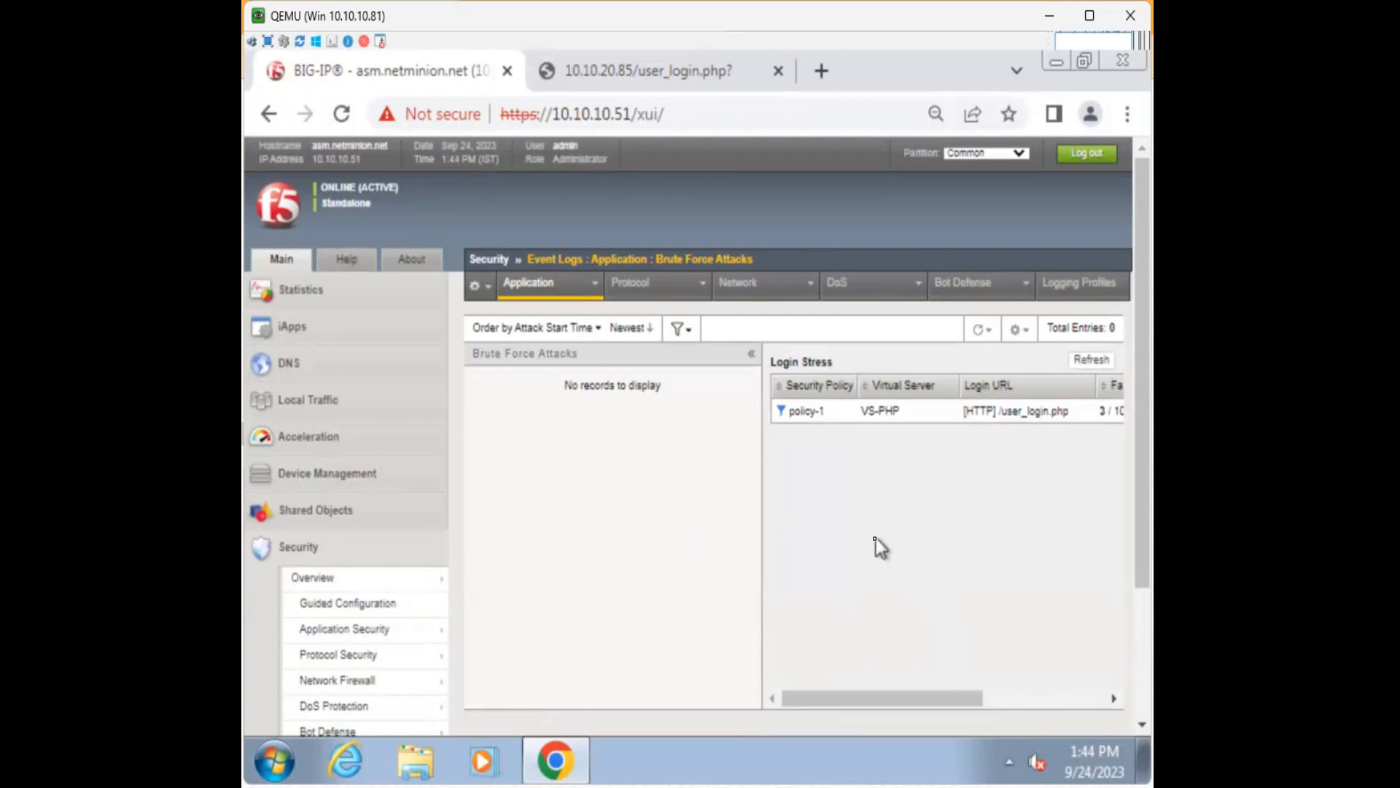
{"action": "left_click", "coordinate": [664, 82]}
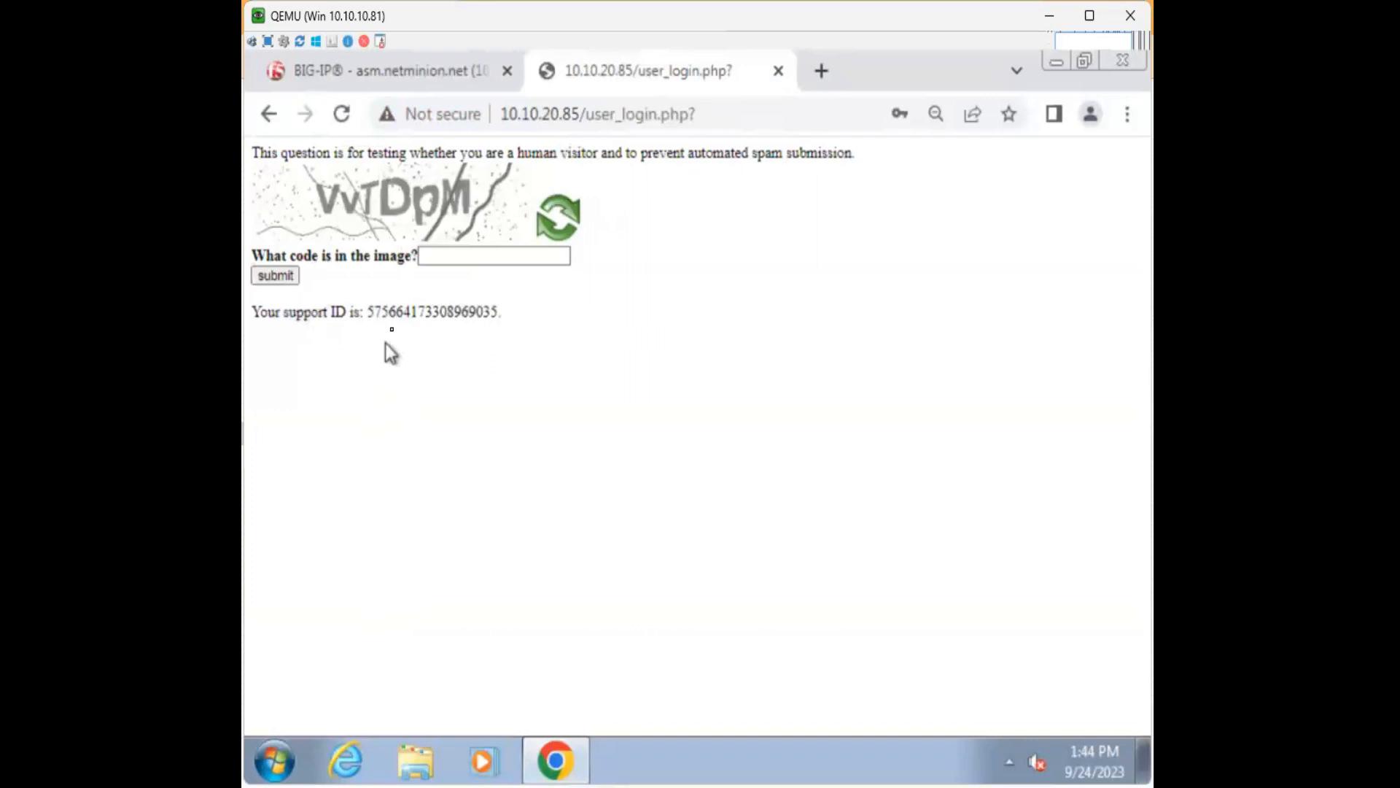
Highlight the support ID line, then close the user_login.php tab and minimize the QEMU window.
{"action": "triple_click", "coordinate": [399, 315]}
{"action": "left_click", "coordinate": [615, 366]}
{"action": "left_click_drag", "start_coordinate": [510, 315], "coordinate": [257, 315]}
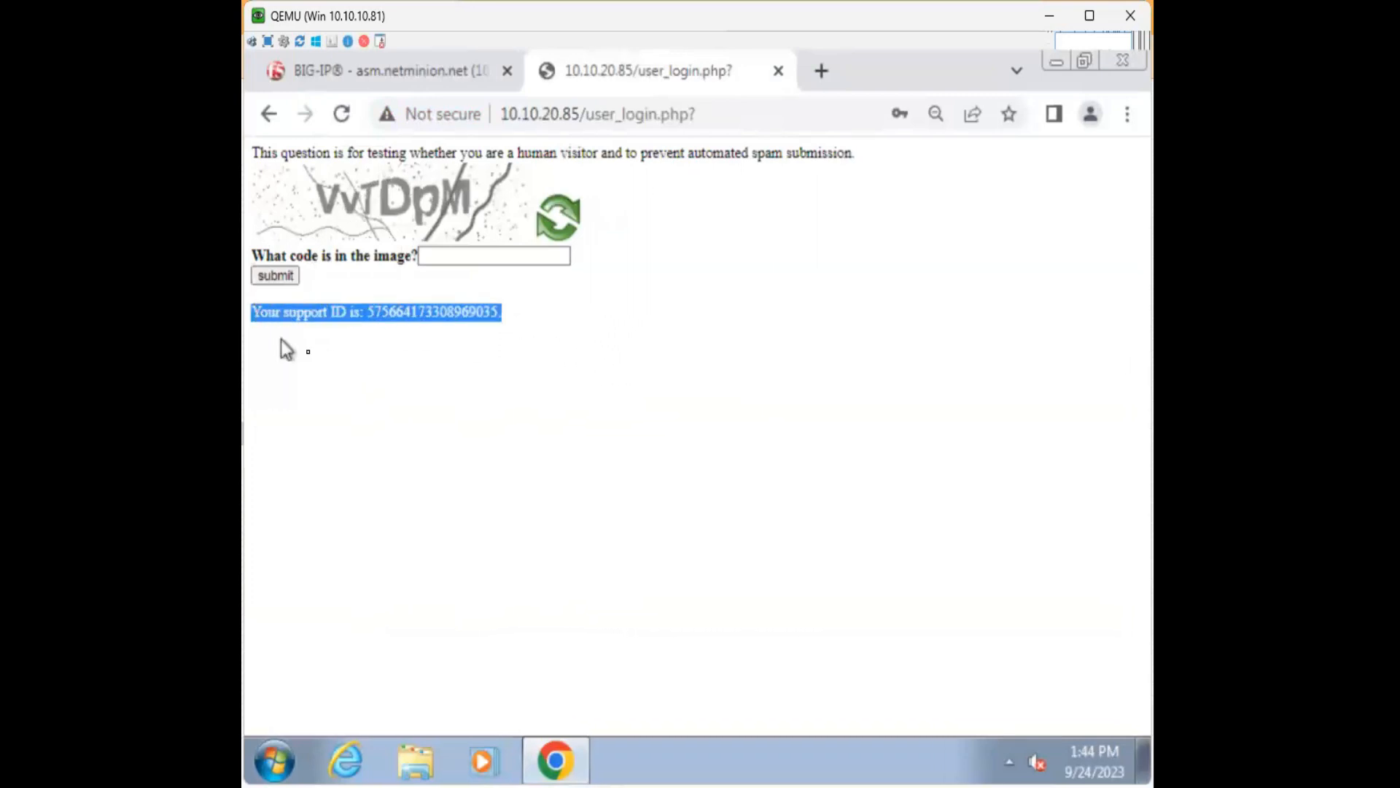
{"action": "left_click", "coordinate": [311, 355]}
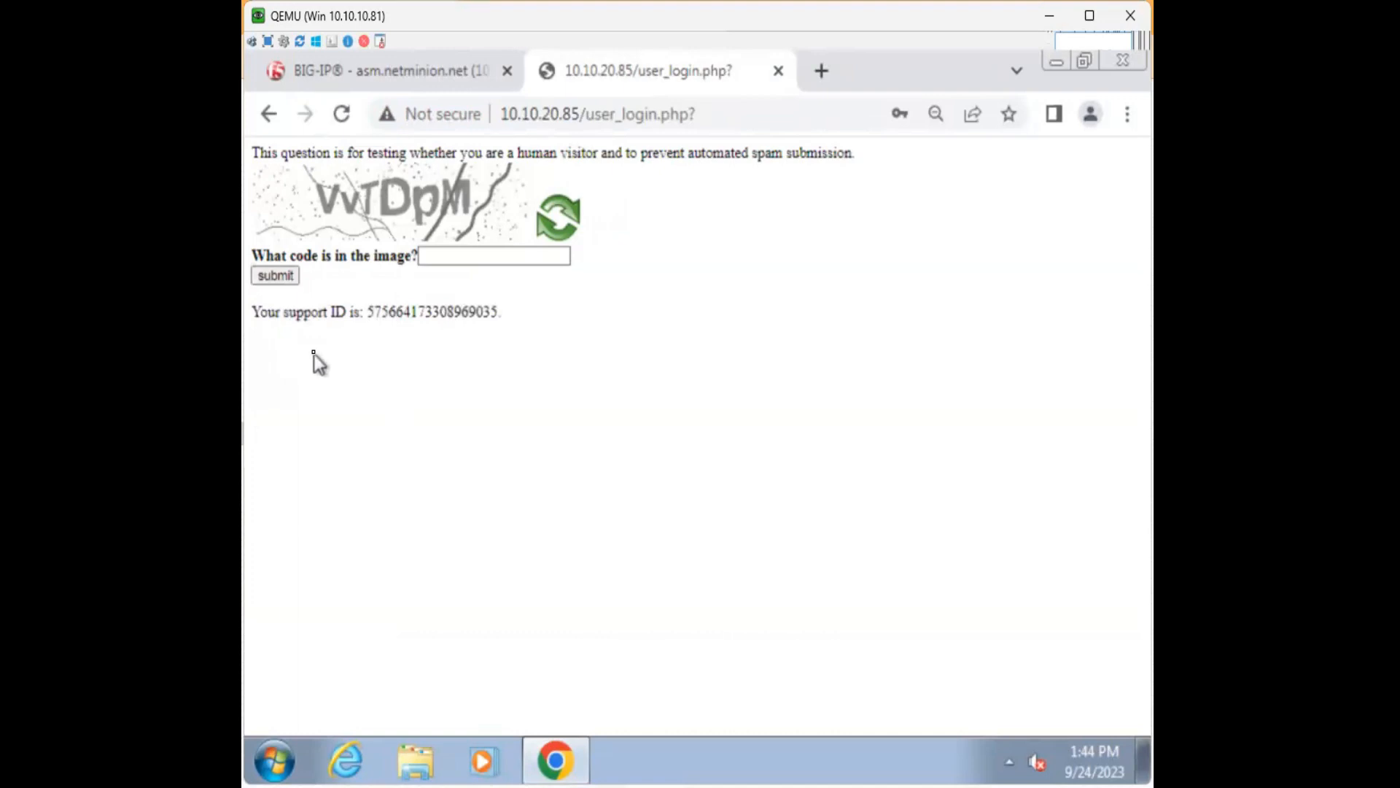
{"action": "left_click", "coordinate": [778, 71]}
{"action": "left_click", "coordinate": [1050, 17]}
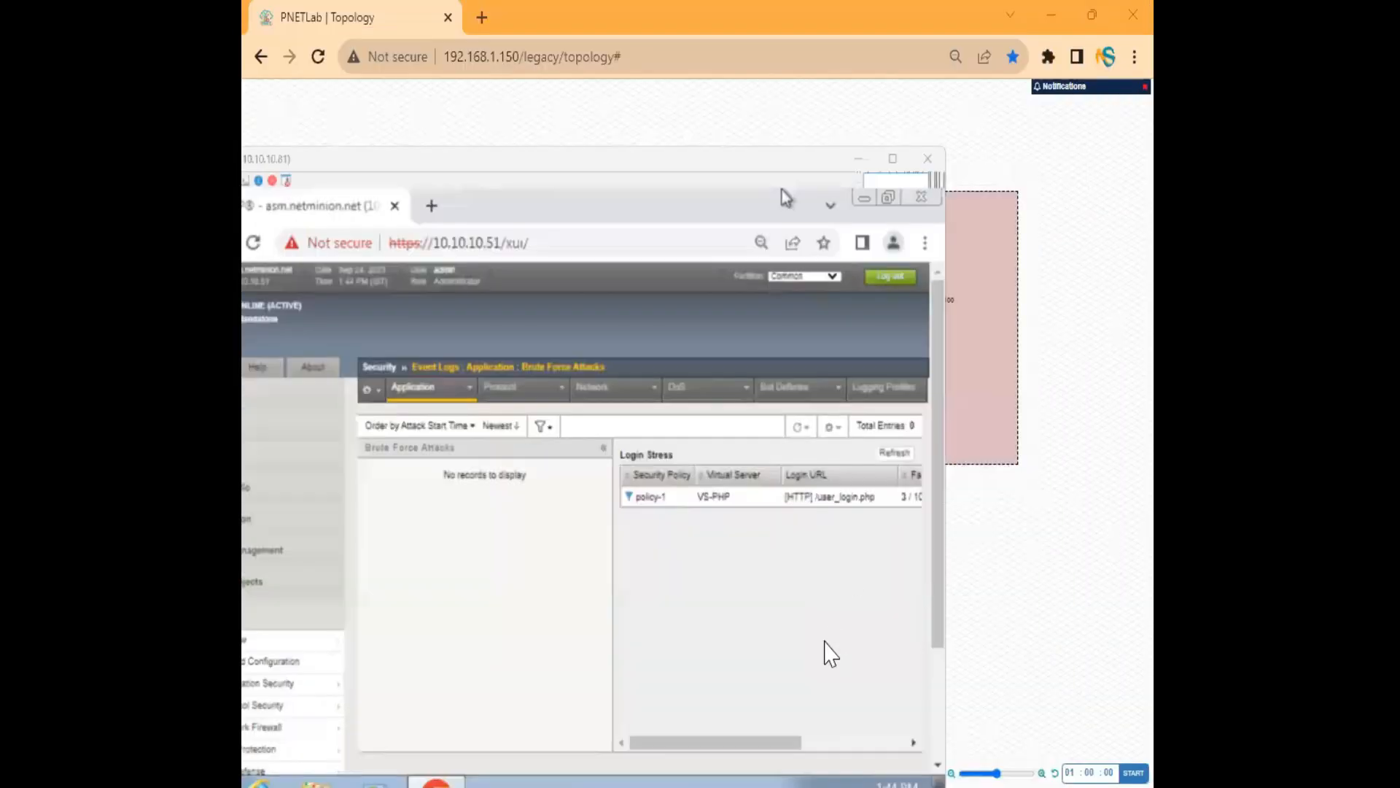